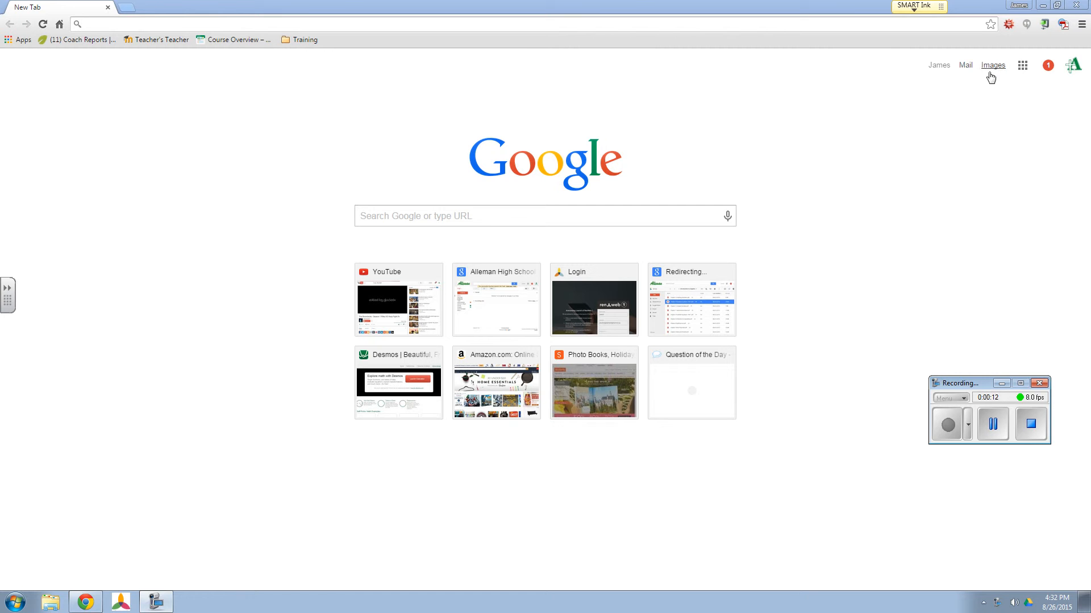
Open the Sample Google Group spreadsheet in Google Sheets and slightly widen its Email Address column.
click(1022, 66)
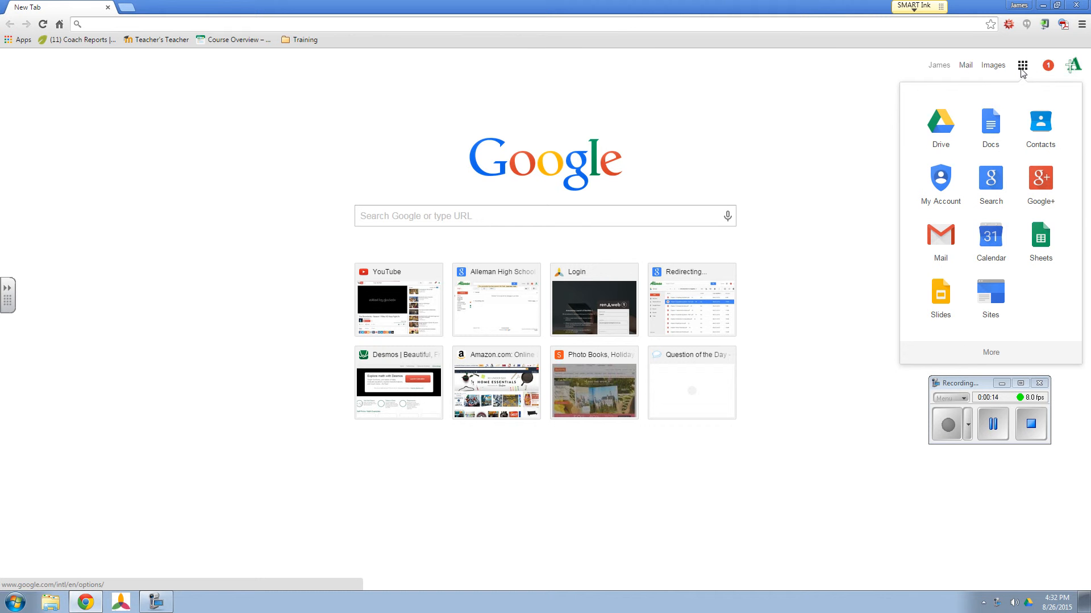
click(1054, 249)
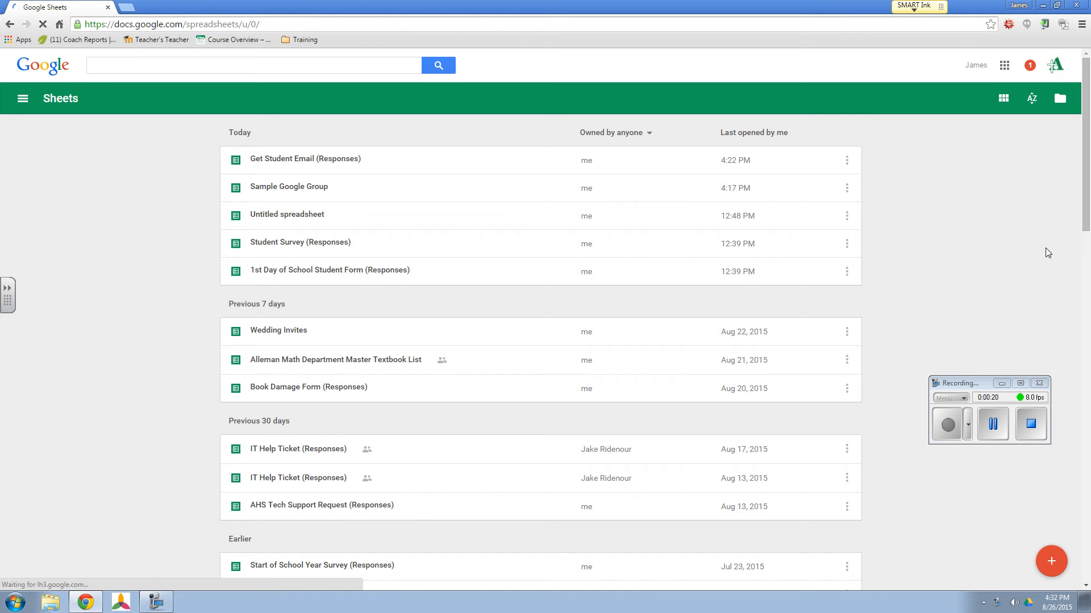
click(391, 195)
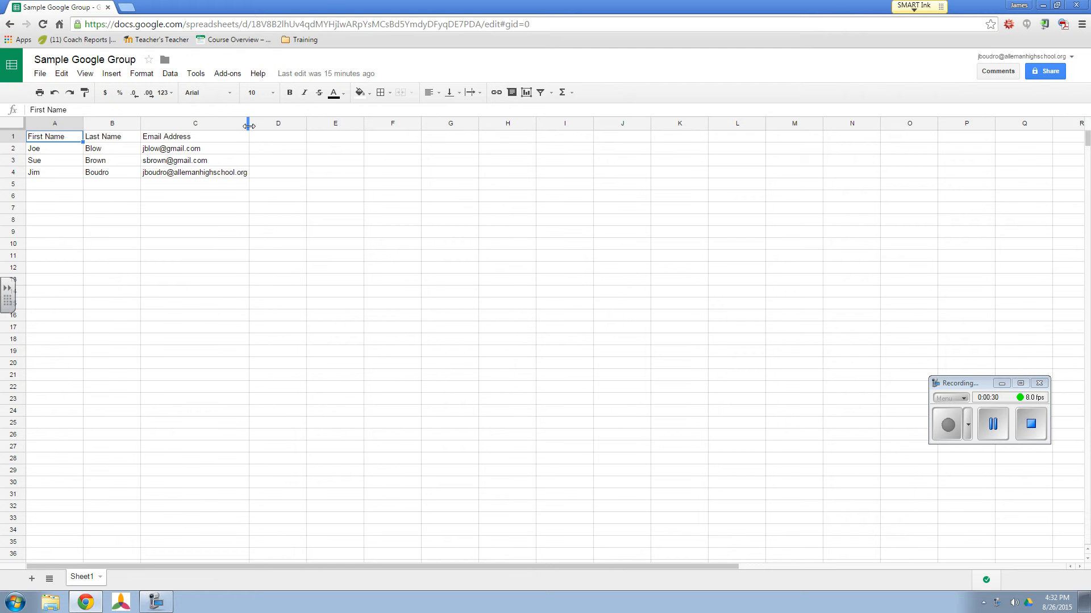
drag(248, 125, 255, 126)
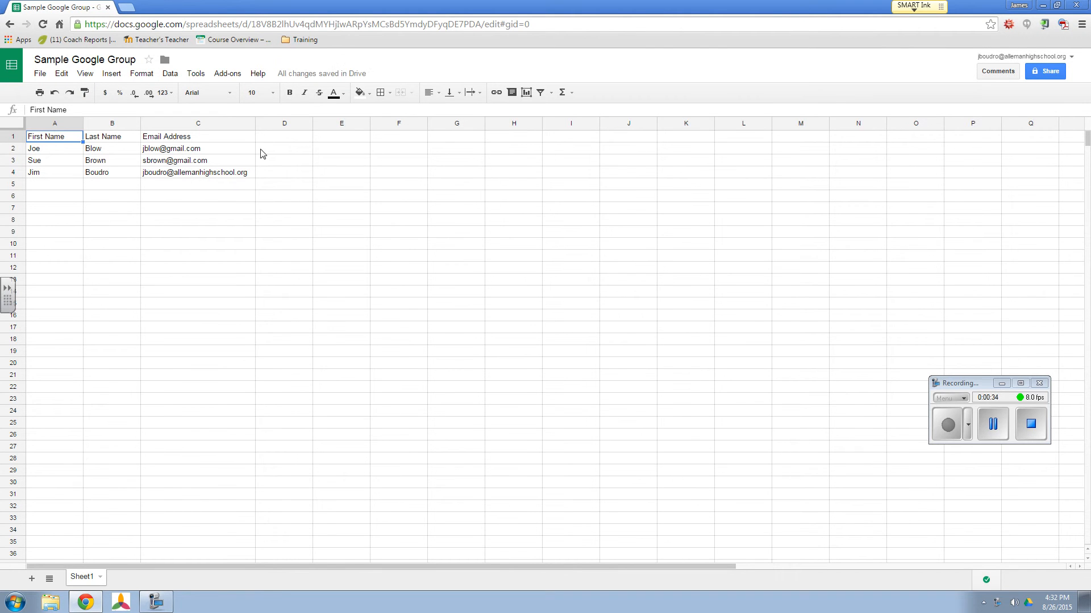
Download the current sheet of the Sample Google Group spreadsheet as comma-separated values (.csv).
click(39, 75)
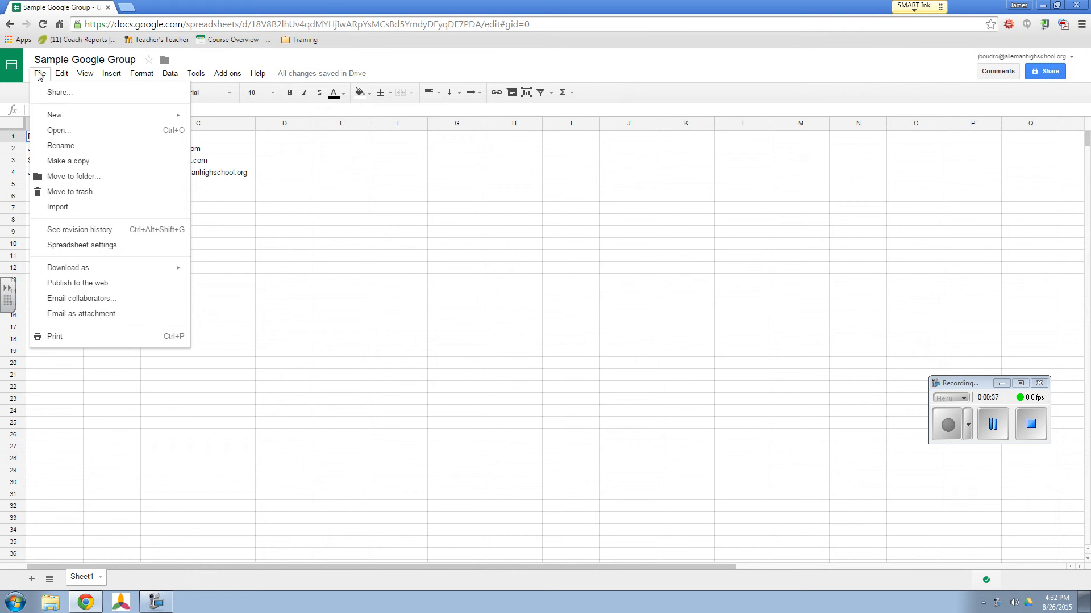
mouse_move(101, 274)
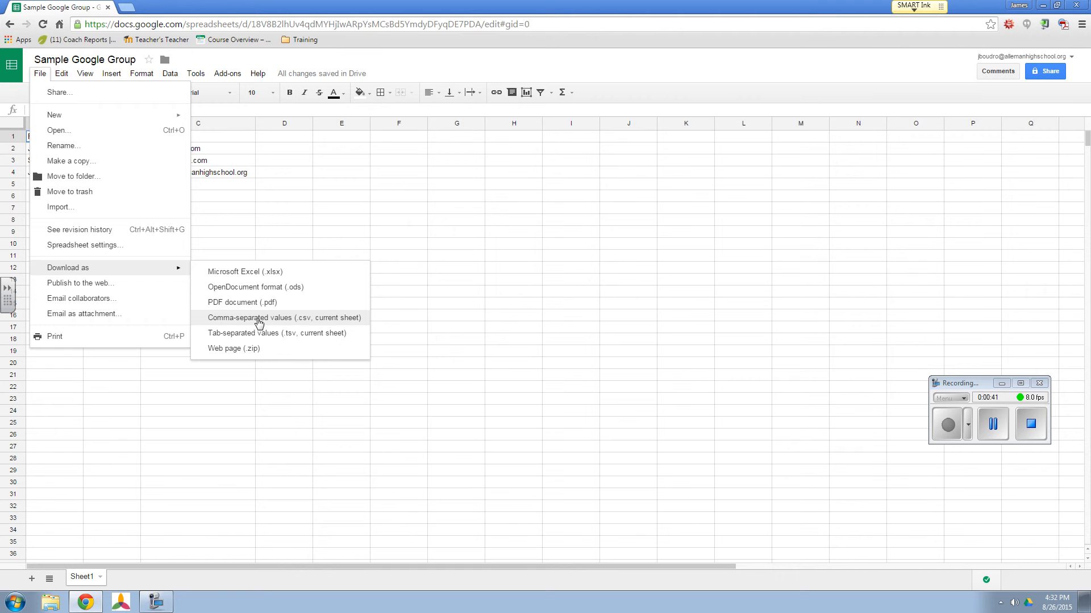
click(329, 325)
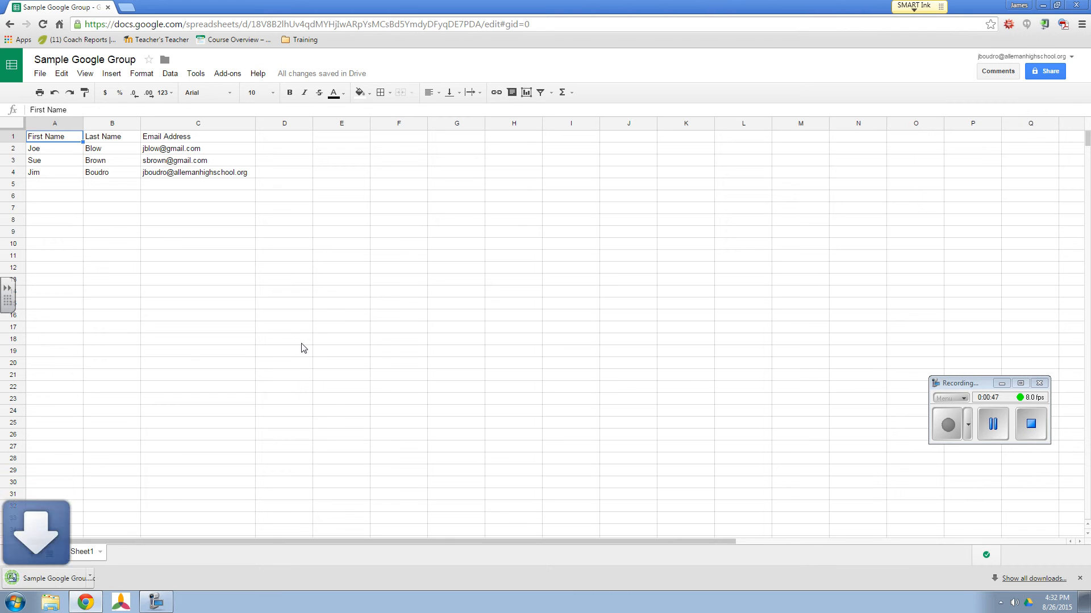
Check the Downloads folder in Windows Explorer for the downloaded Sample Google Group file, closing the window when done.
click(51, 603)
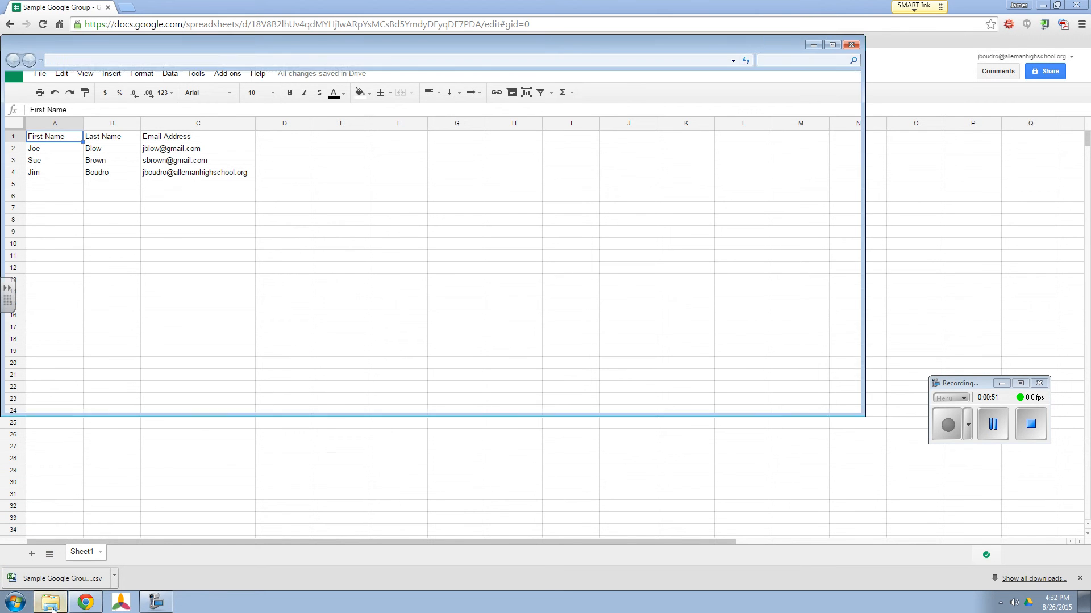
click(49, 124)
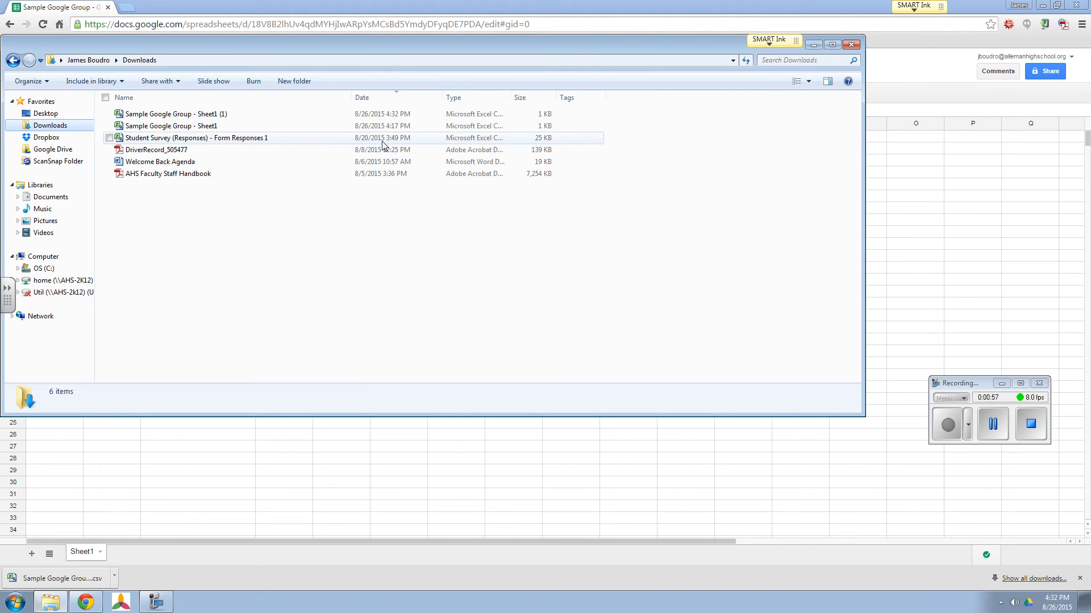
click(852, 45)
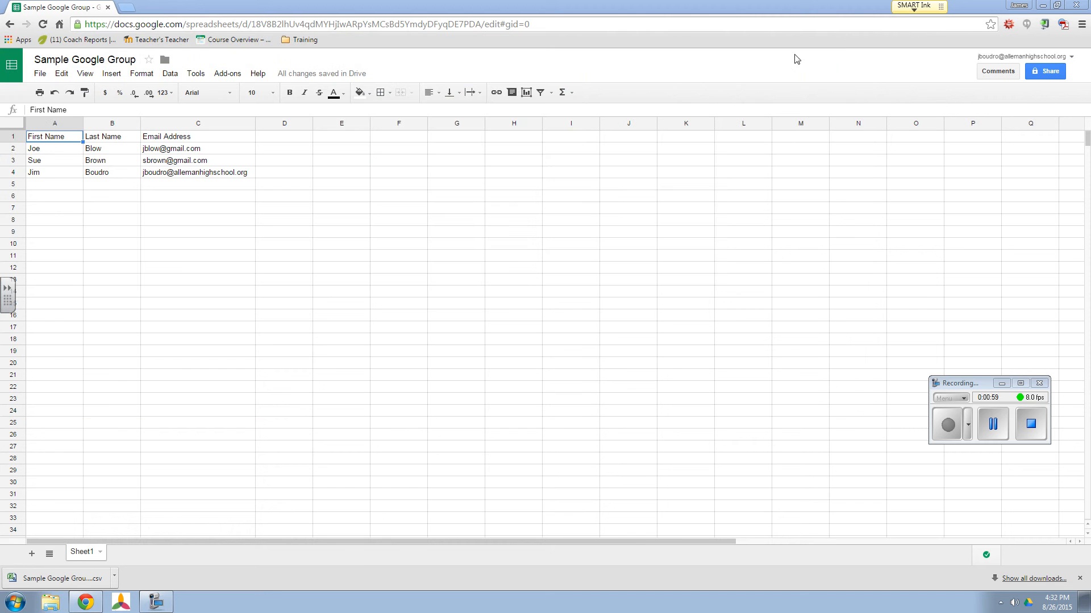
Leave the spreadsheet for the Sheets home page and open Google Contacts from there.
click(11, 69)
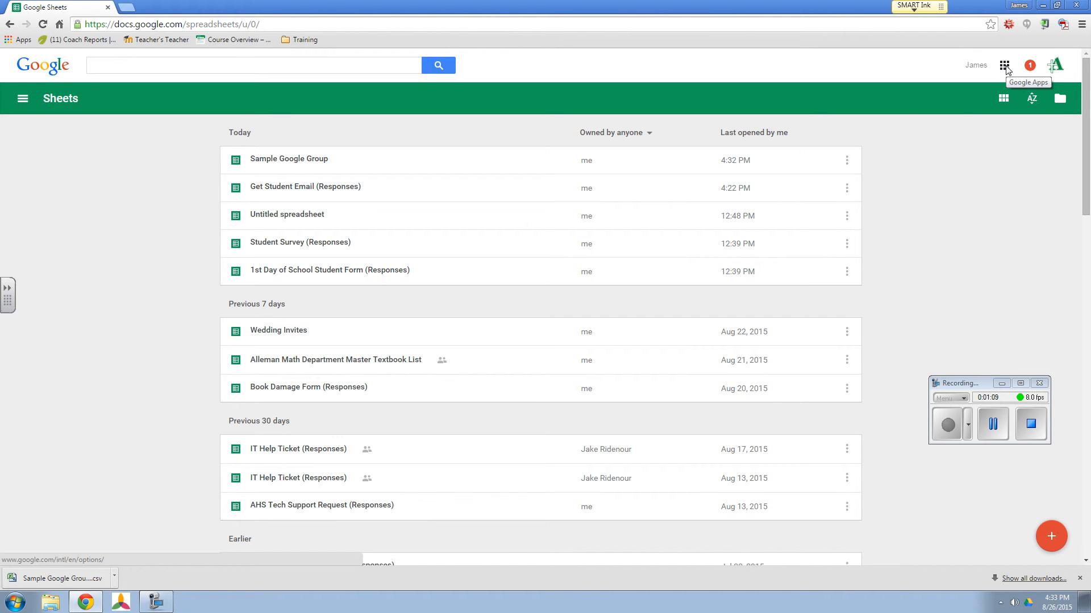
click(1004, 66)
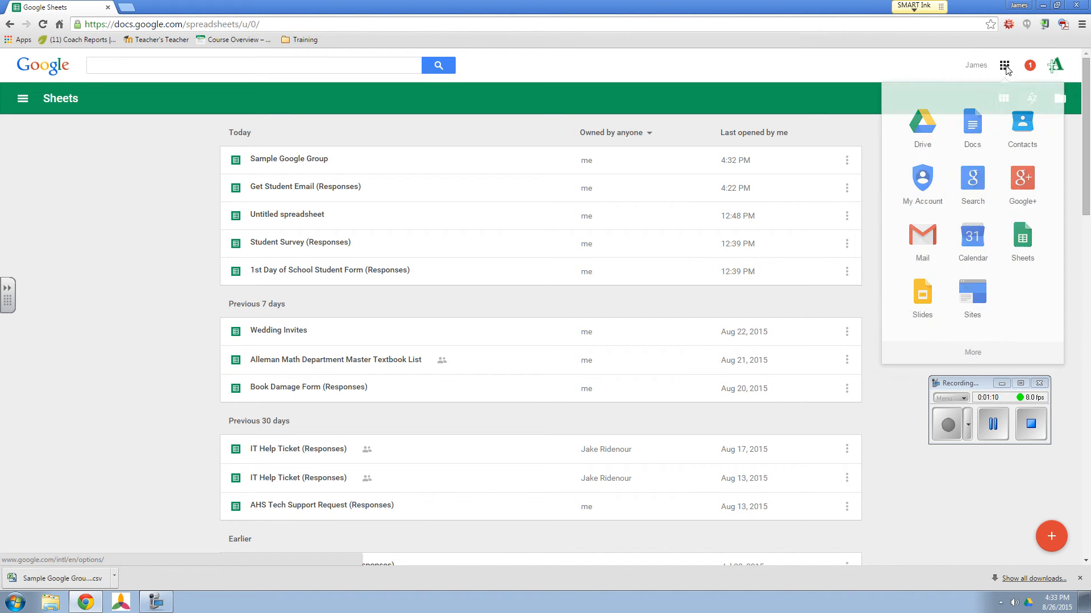
click(1025, 135)
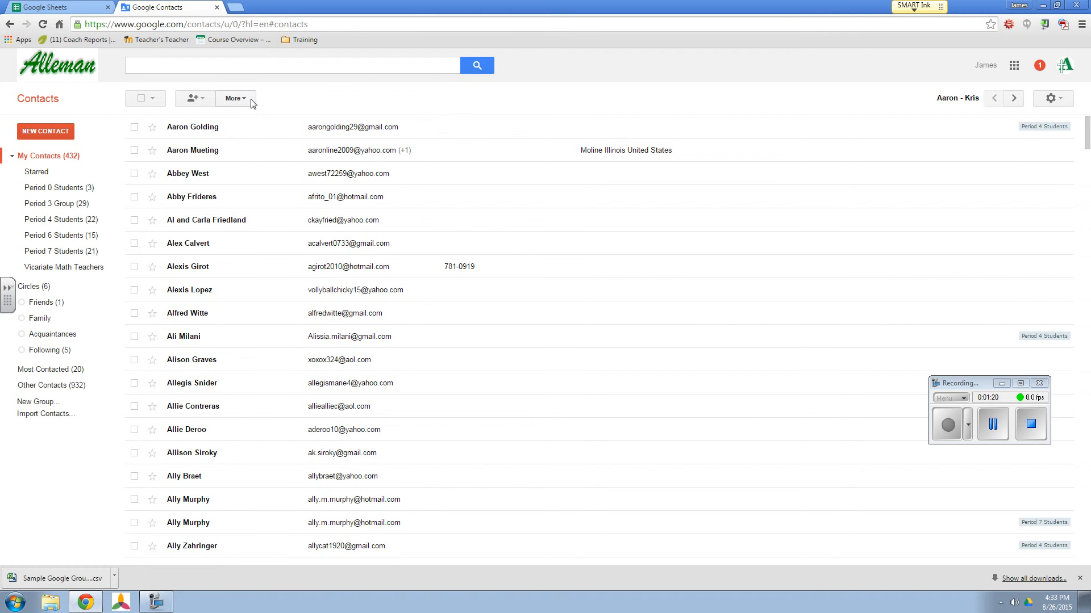
Import the file "Sample Google Group - Sheet1 (1)" from the Downloads folder into the contacts.
click(237, 103)
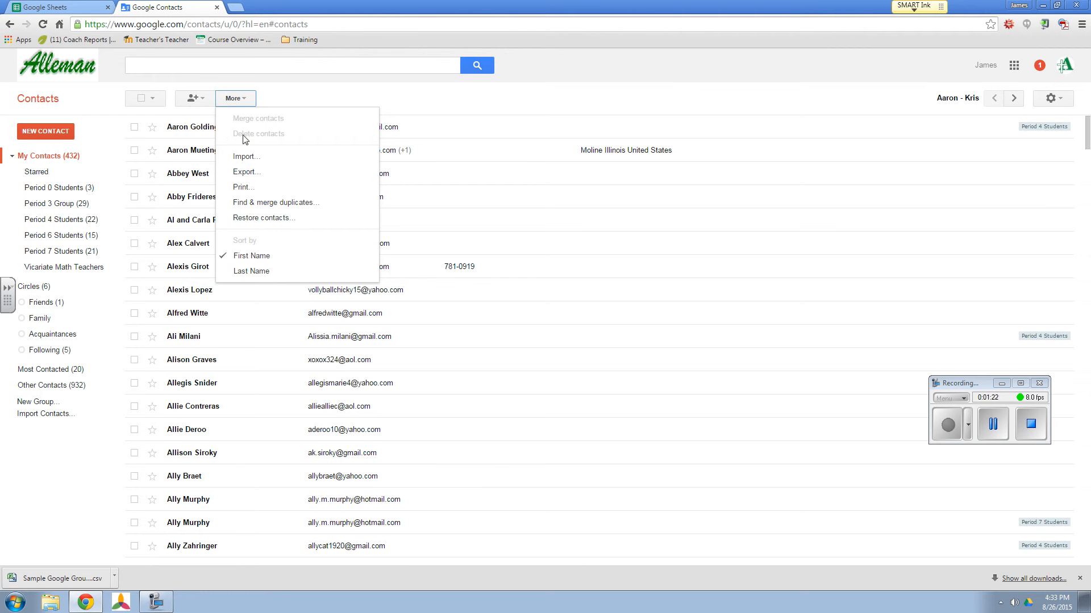
click(266, 159)
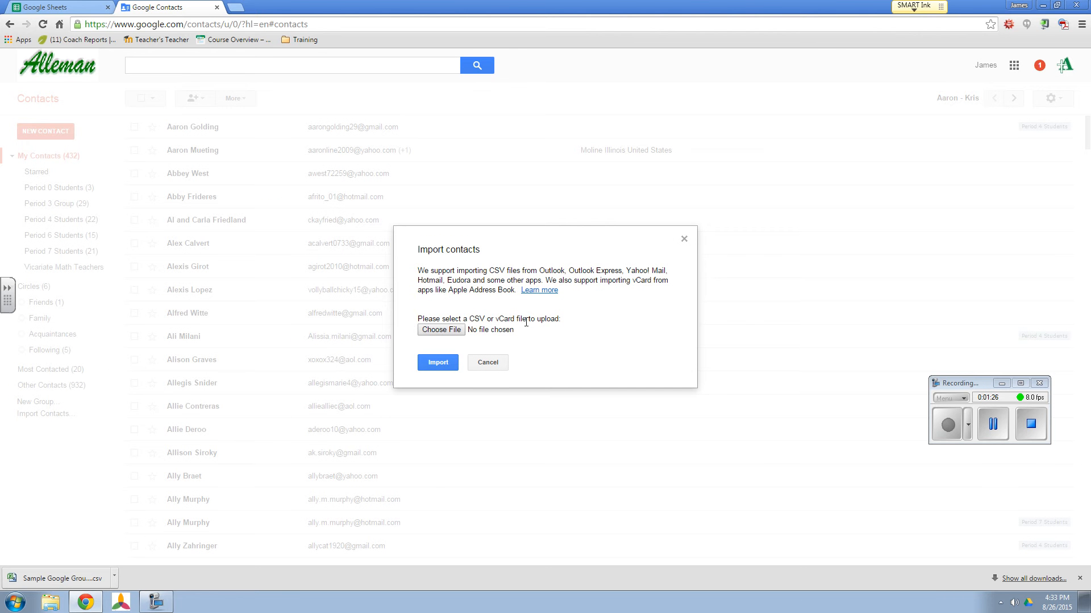
click(440, 330)
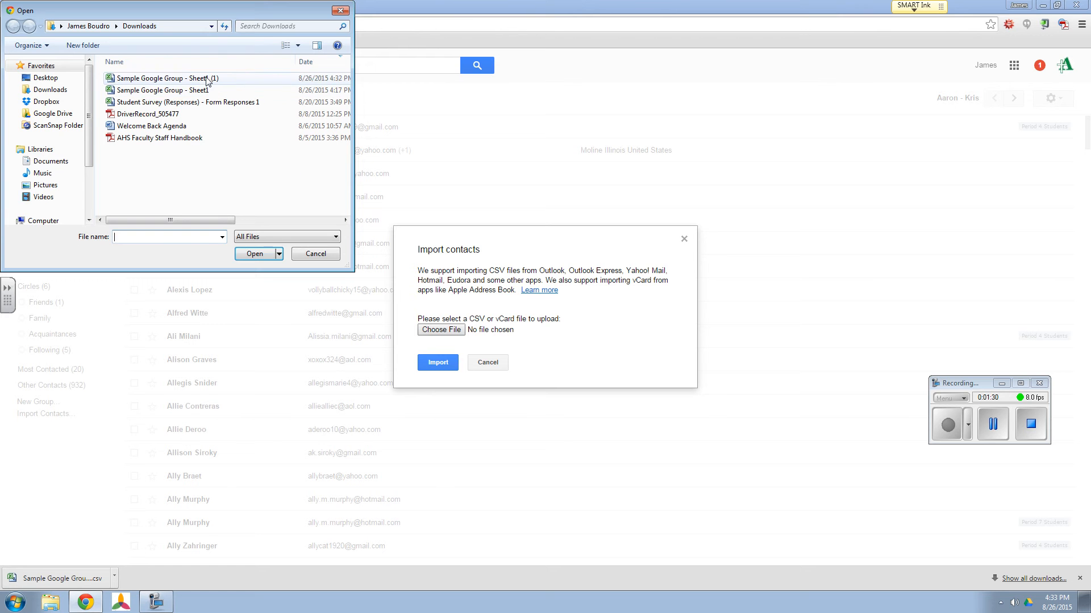
click(207, 79)
click(253, 252)
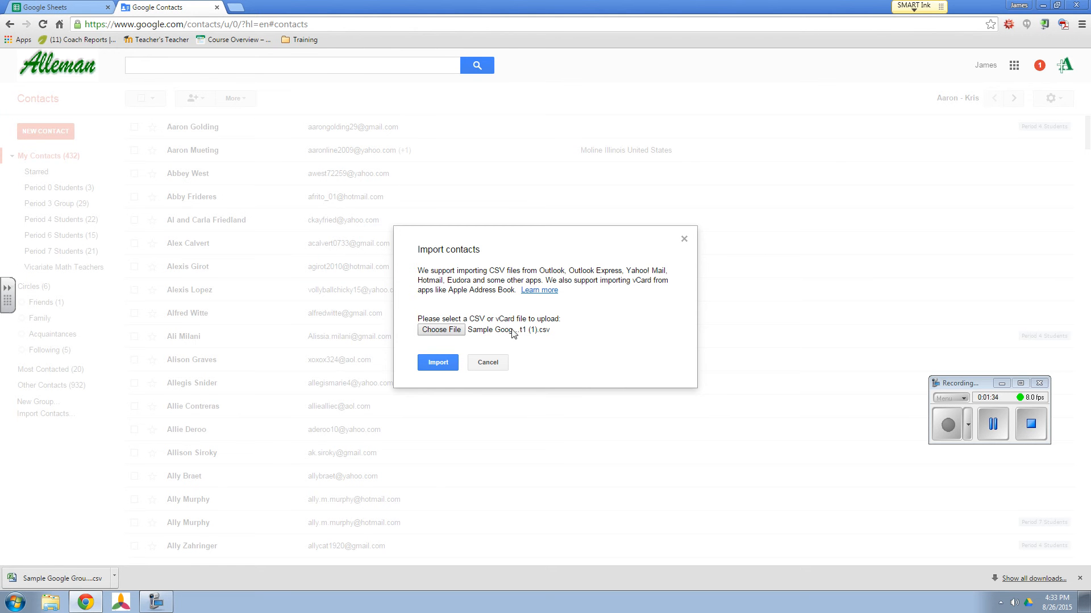
click(436, 368)
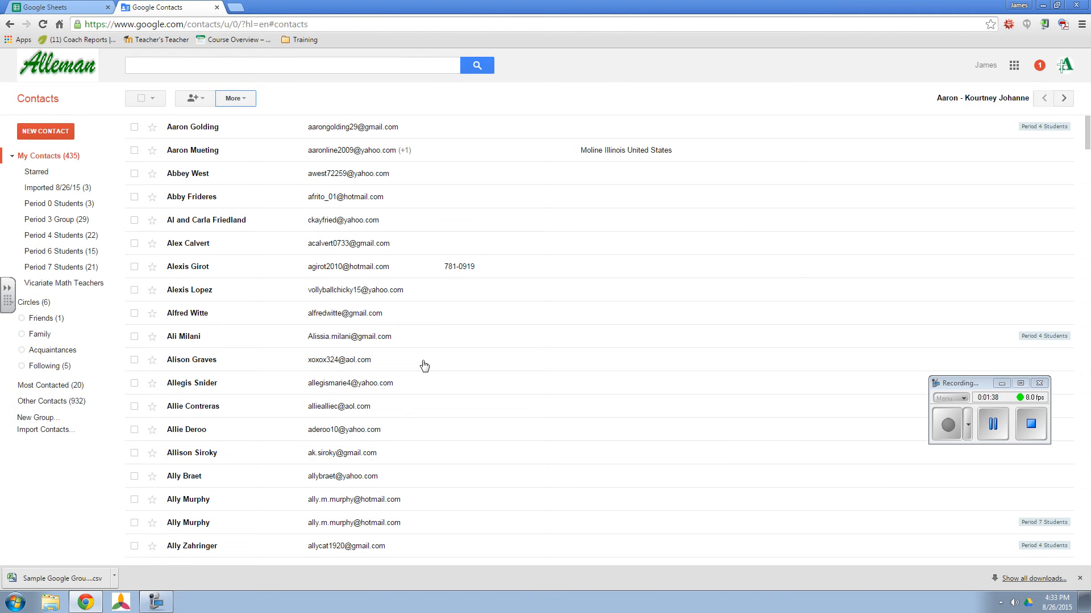
Open the contact group Imported 8/26/15 and rename it to "Period 1 Students".
click(64, 189)
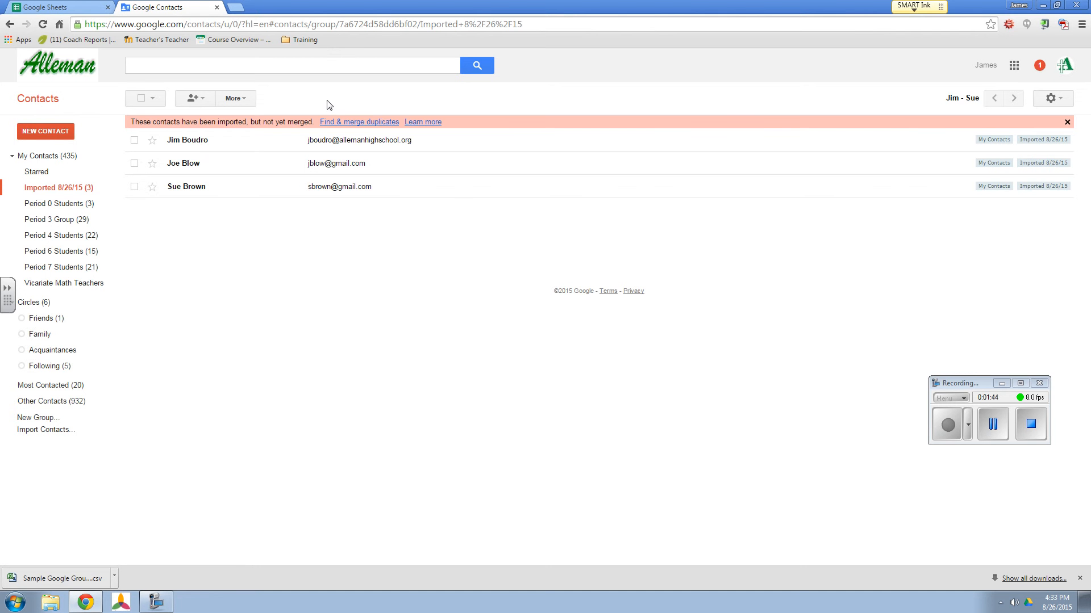
click(240, 100)
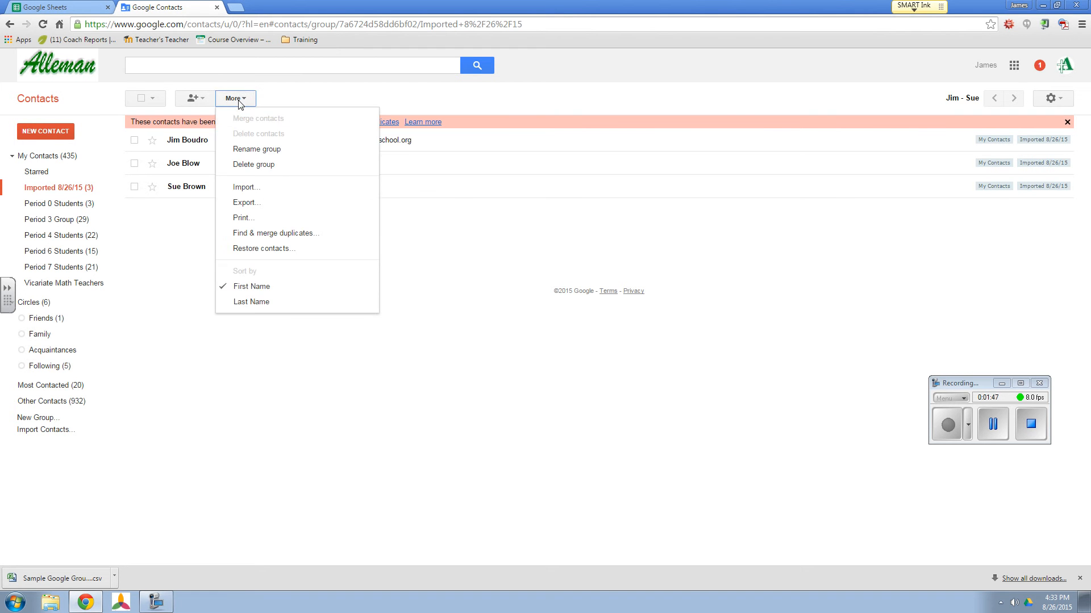
click(262, 151)
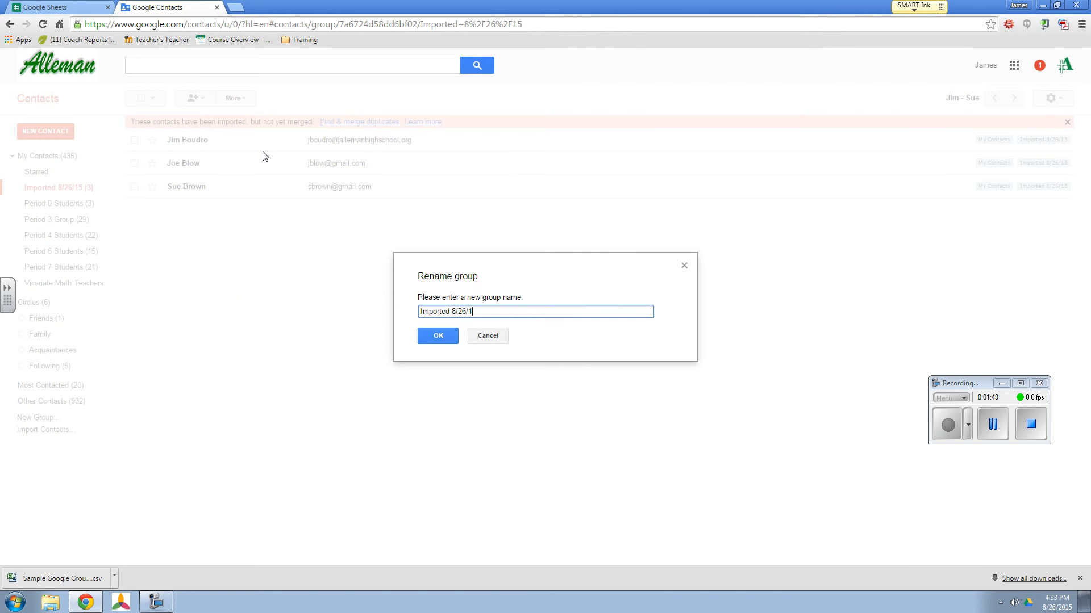
key(BackSpace)
key(BackSpace)
key(BackSpace)
key(BackSpace)
key(BackSpace)
key(BackSpace)
key(BackSpace)
key(BackSpace)
key(BackSpace)
key(BackSpace)
key(BackSpace)
key(BackSpace)
key(BackSpace)
key(Return)
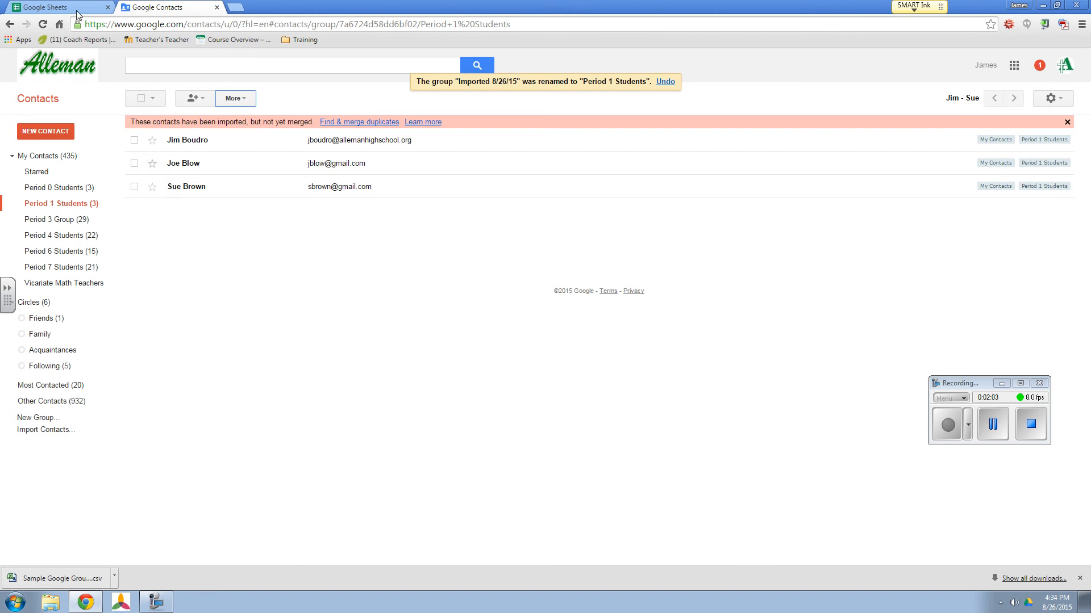
Review the column headings of the Sample Google Group spreadsheet in Google Sheets and return to Google Contacts.
click(57, 7)
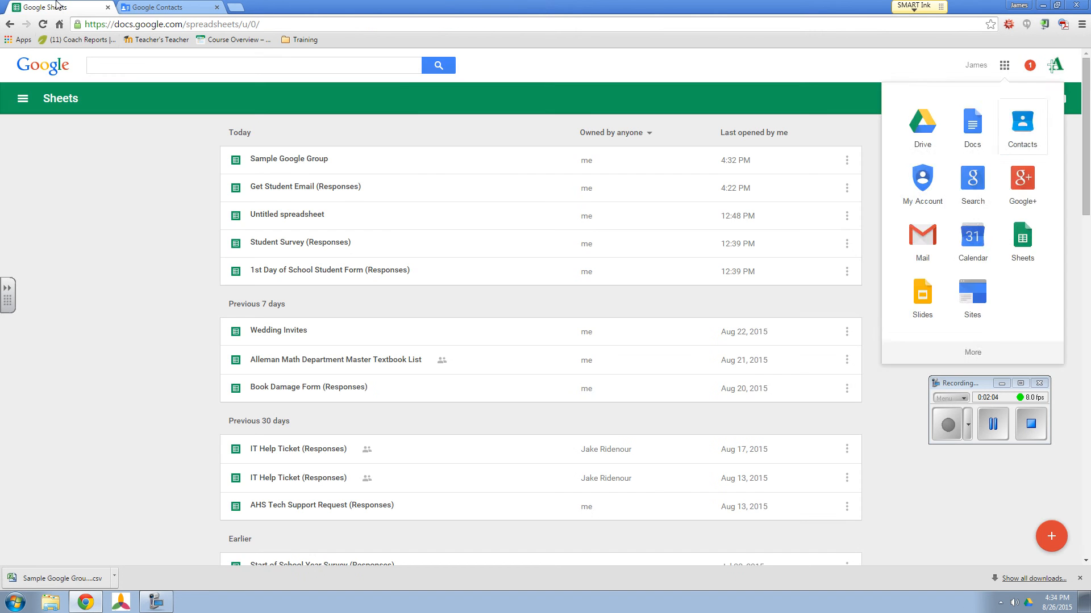
click(305, 159)
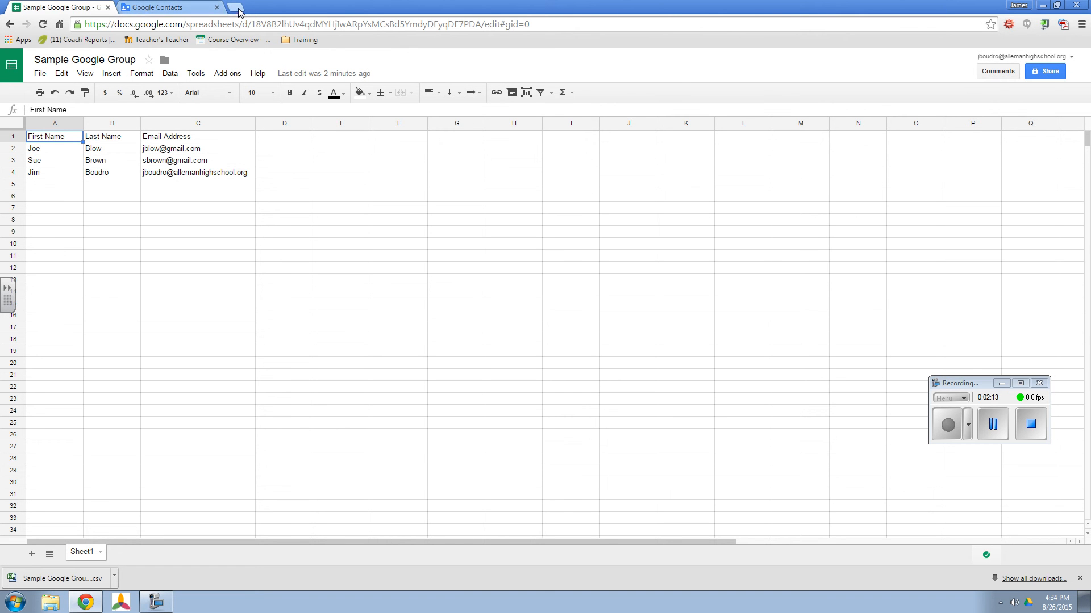
click(167, 8)
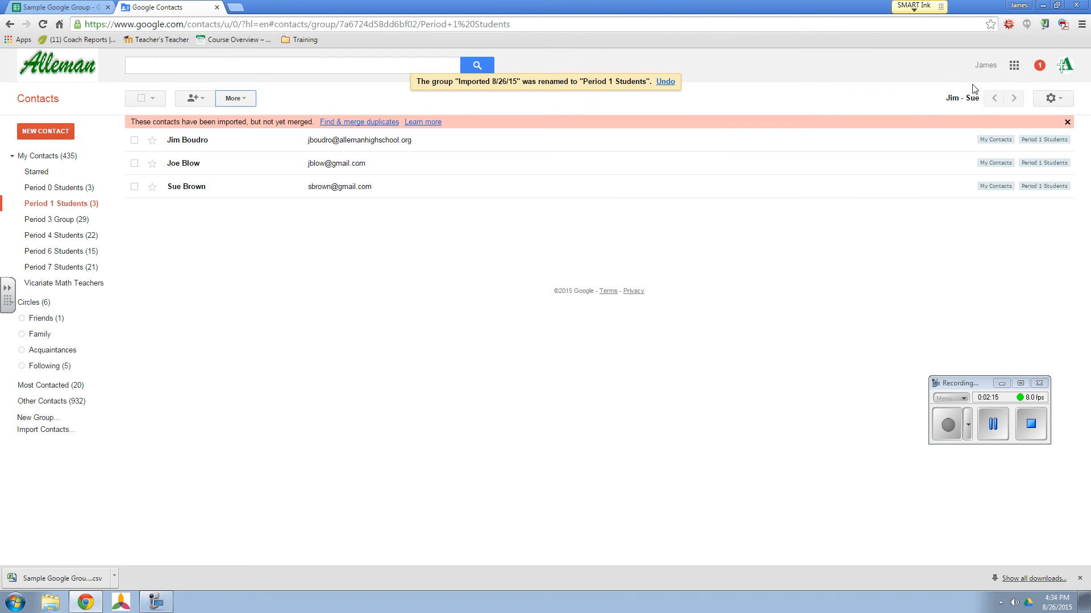
Open Google Drive and create a new blank Google Form in My Drive.
click(1013, 65)
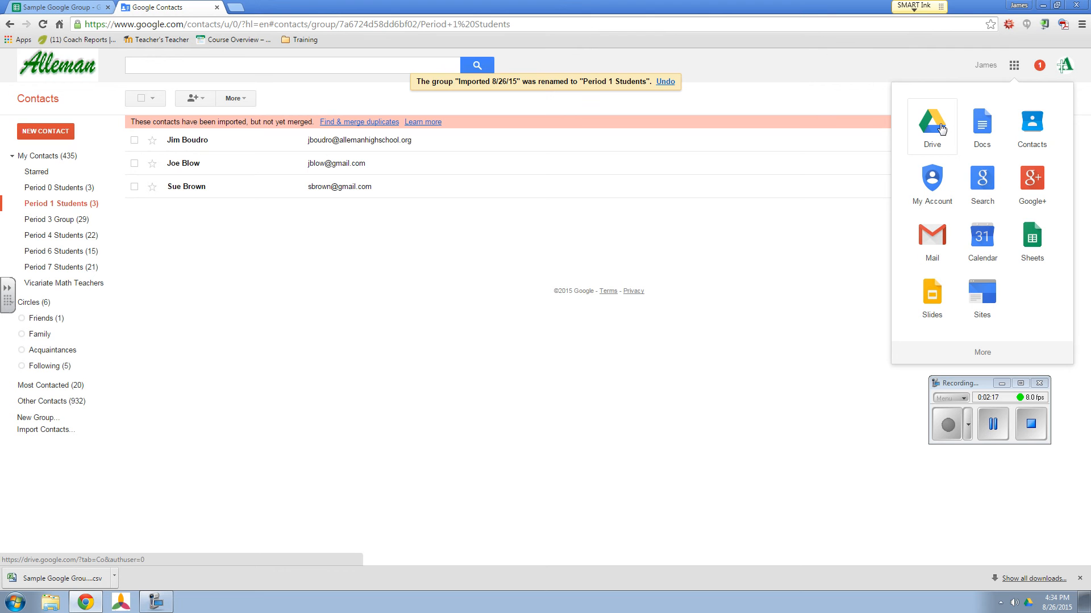
click(940, 128)
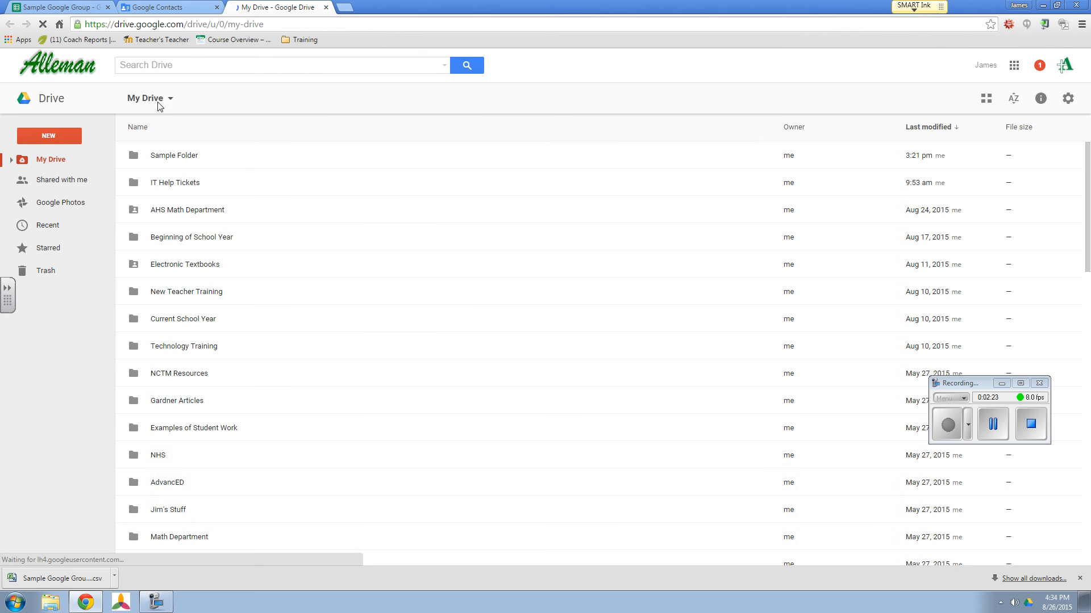
click(55, 137)
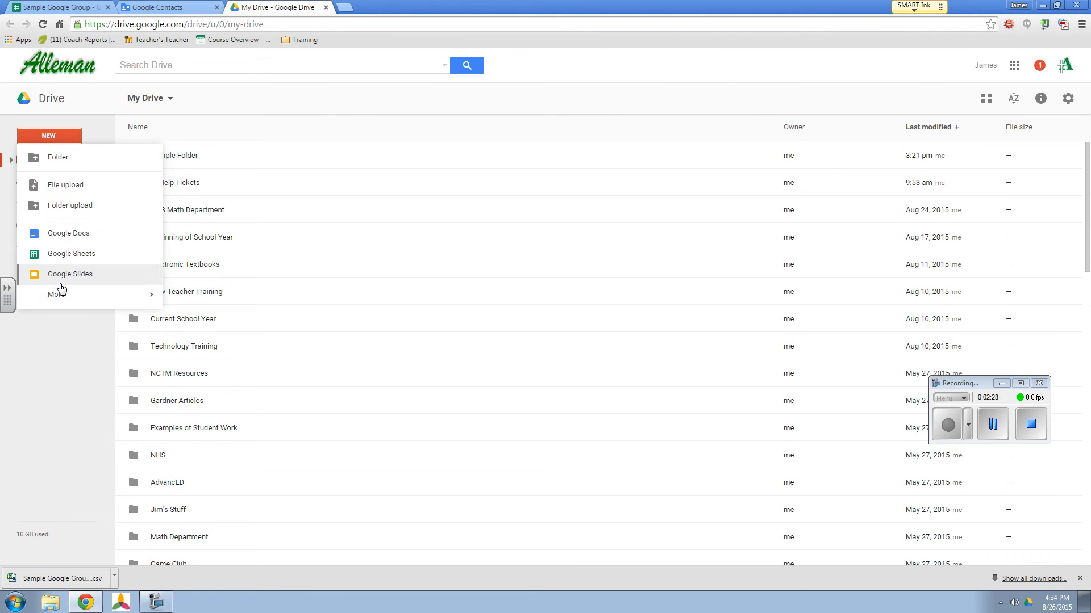
mouse_move(66, 298)
click(238, 301)
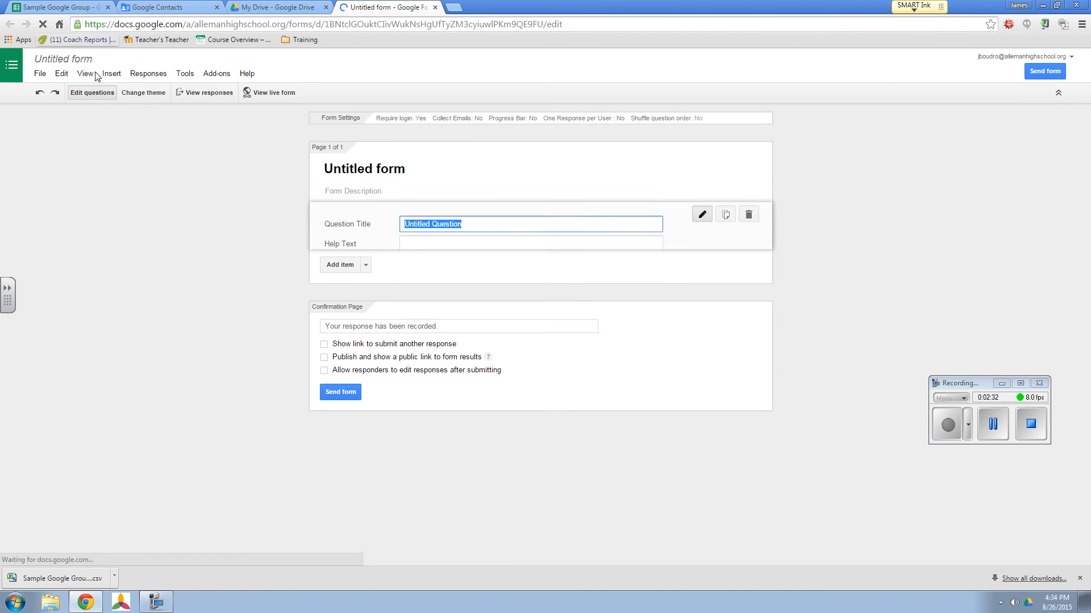
Rename the untitled form to "Student Email Form".
click(92, 61)
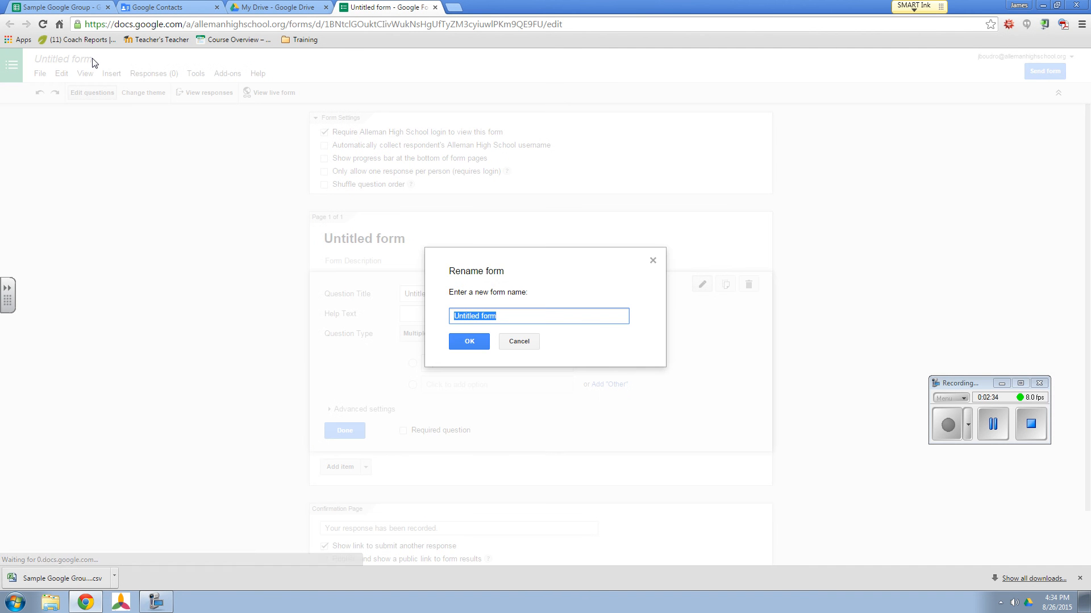
text(Student Email)
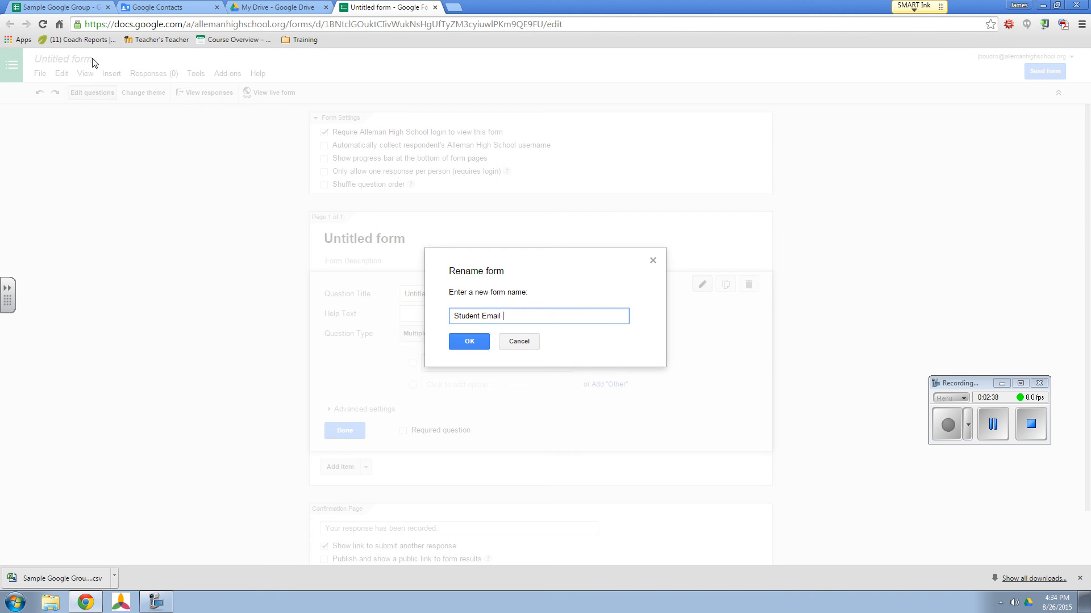
text( Form)
key(Return)
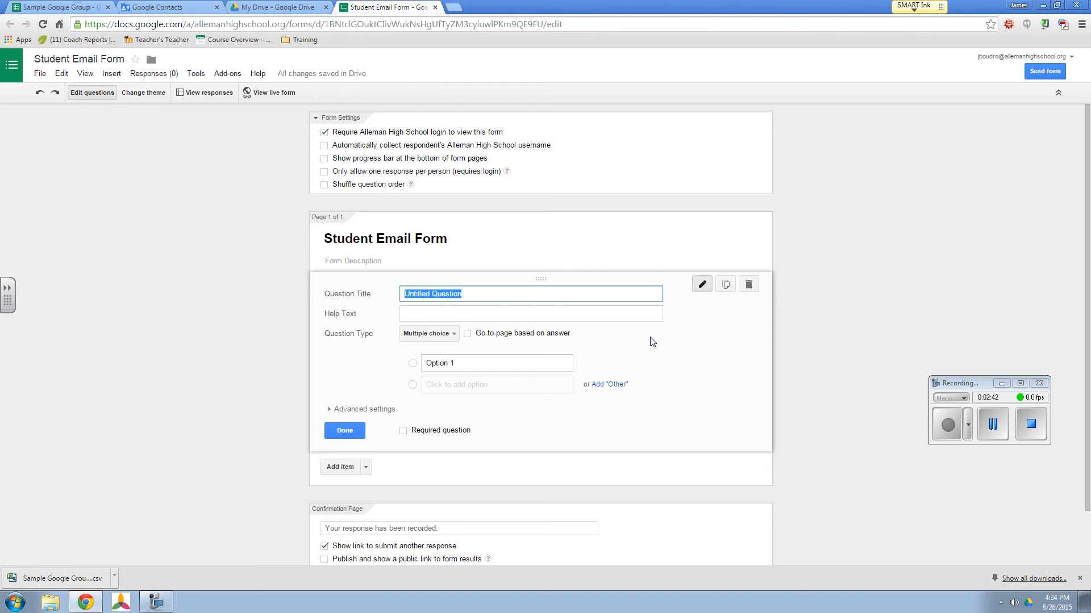
Set up the form's first question as a Text question titled "First Name" and finish editing it.
text(First Name)
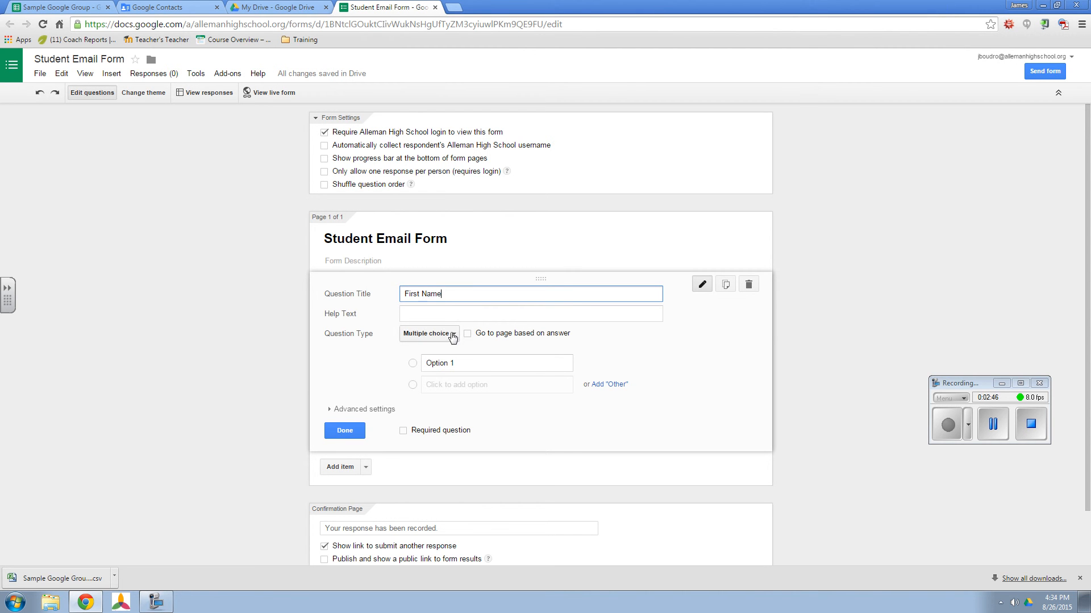
click(452, 334)
click(440, 304)
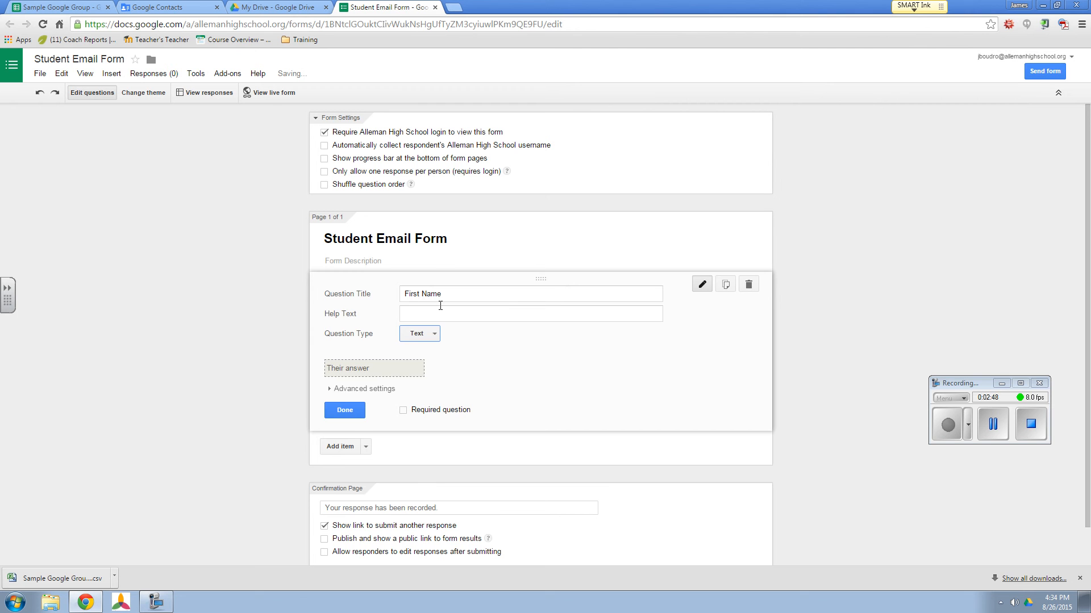
click(344, 410)
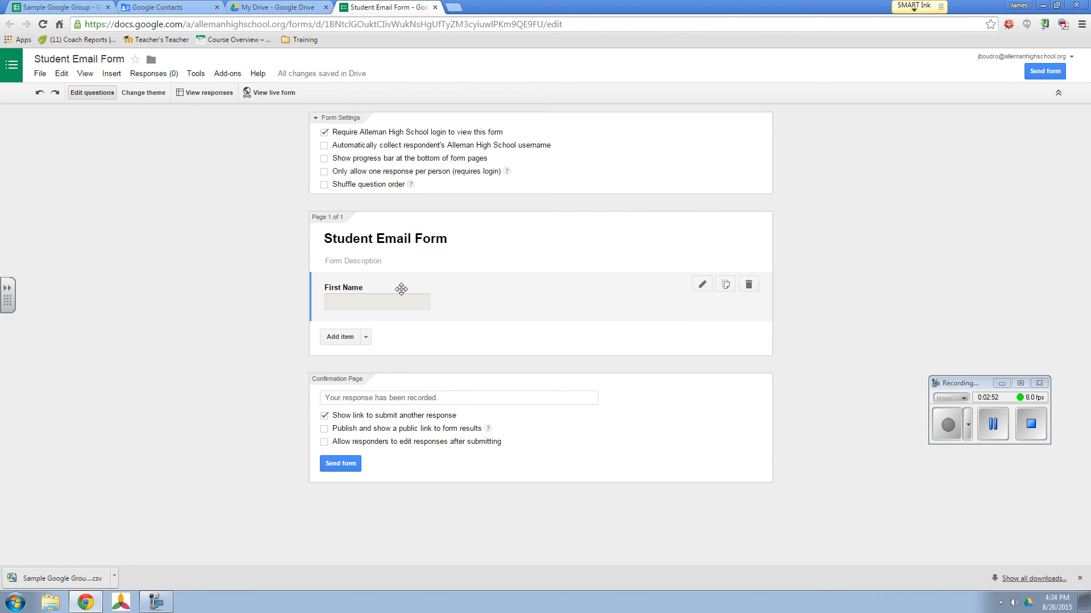
Duplicate the "First Name" question, retitle the copy "Last Name" and finish editing it.
click(726, 285)
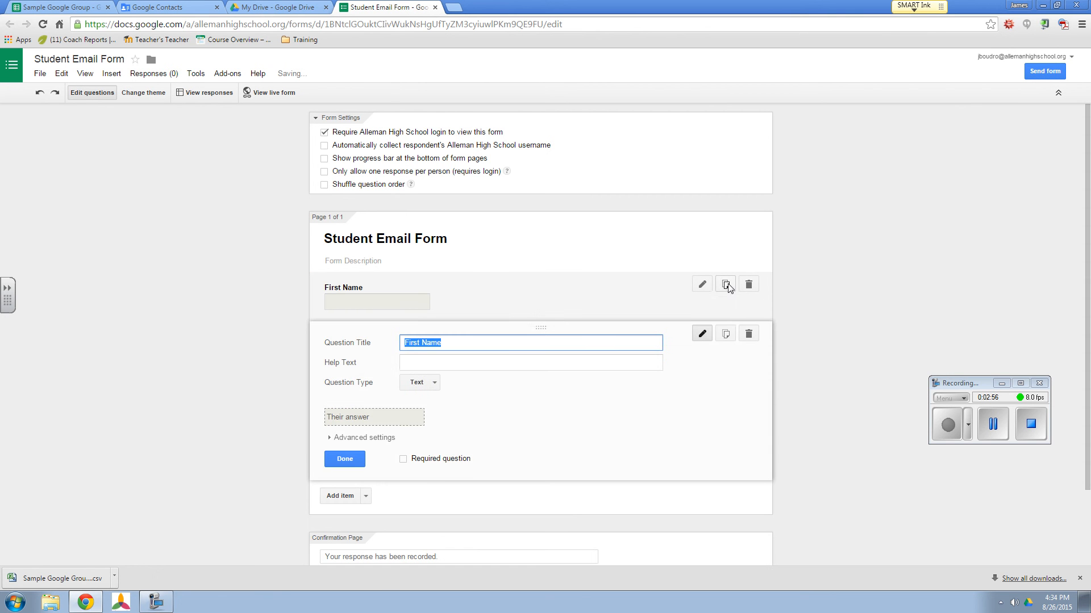
click(421, 343)
key(BackSpace)
key(BackSpace)
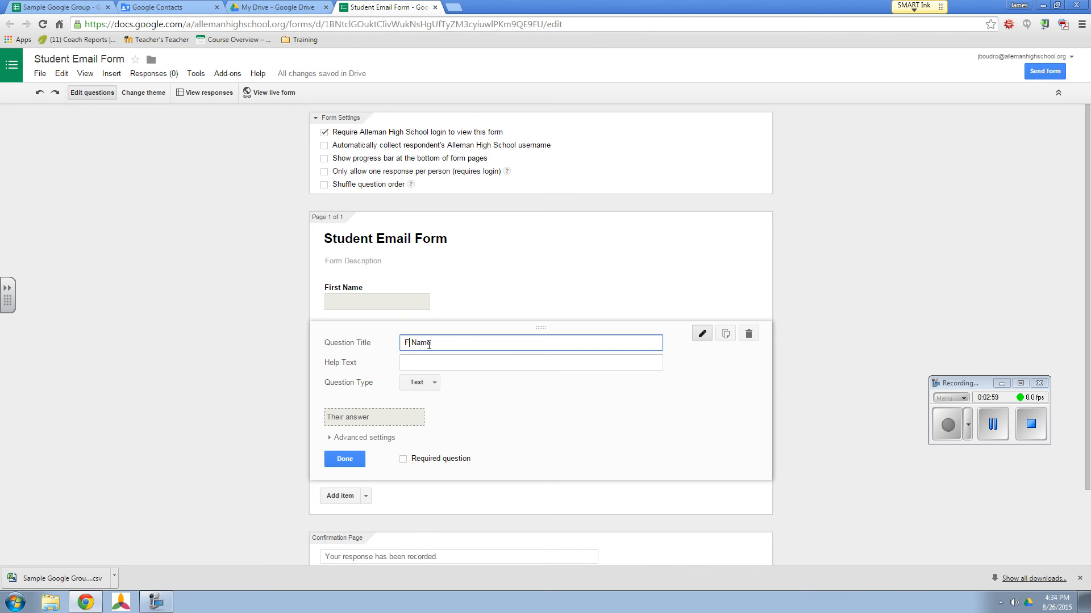
key(BackSpace)
text(Last)
click(345, 459)
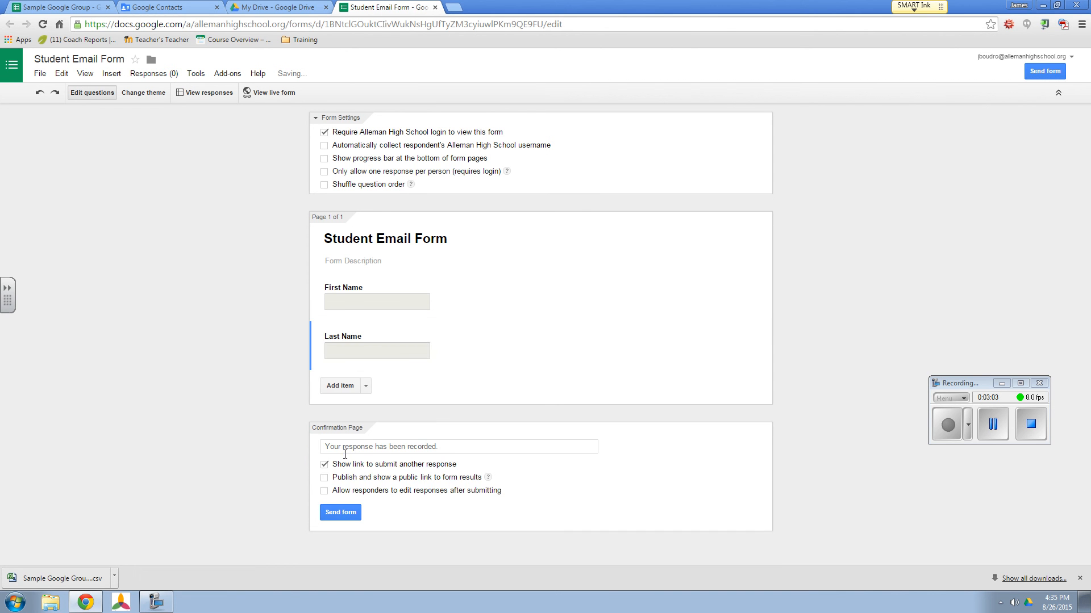
Duplicate the "Last Name" question, retitle the copy "Email" and finish editing it.
click(725, 335)
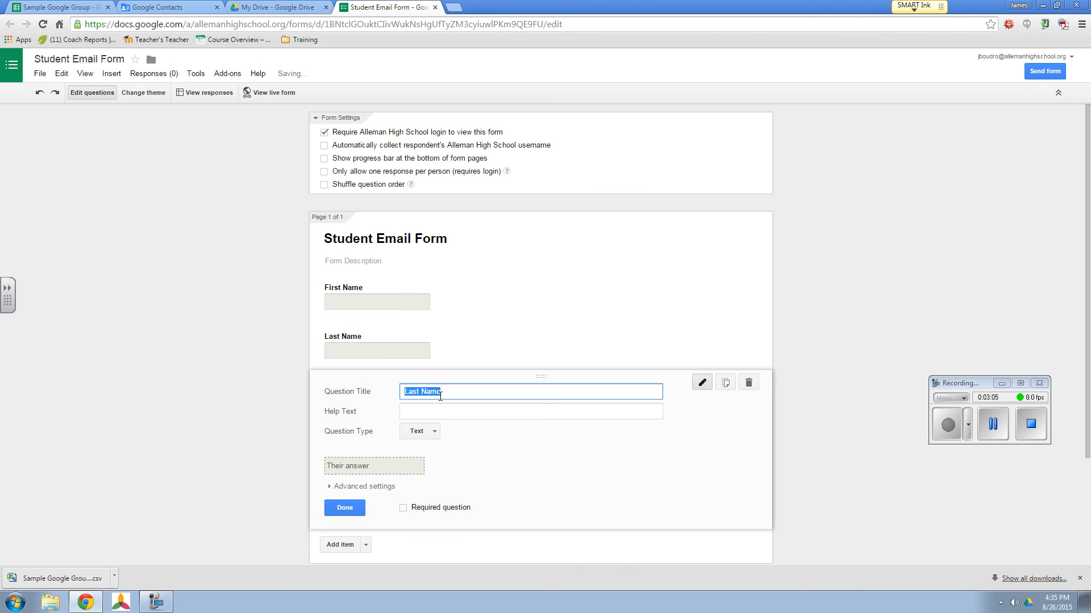
text(Email)
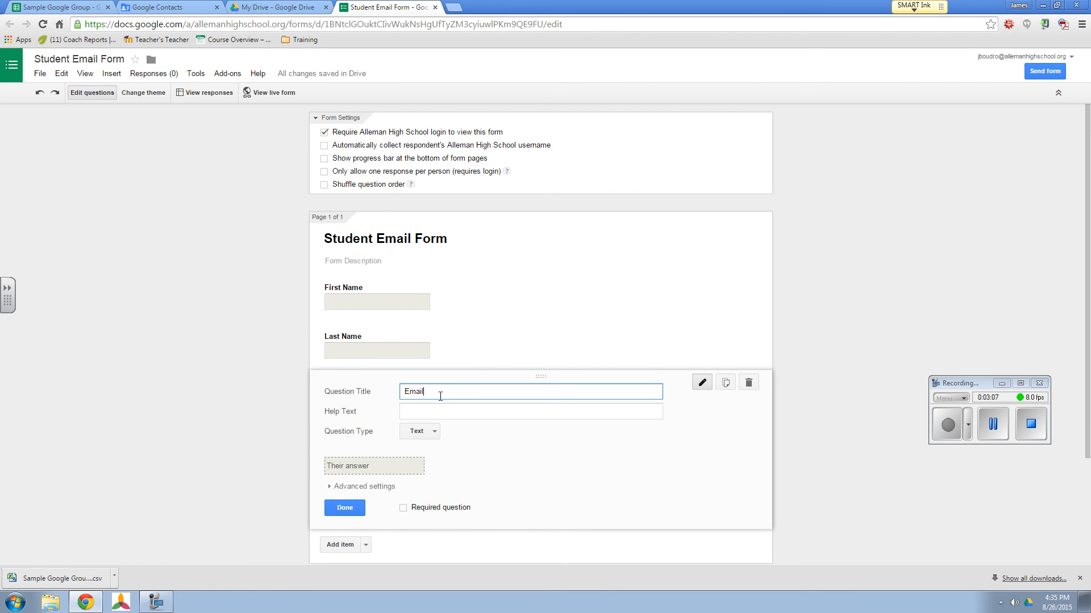
click(345, 508)
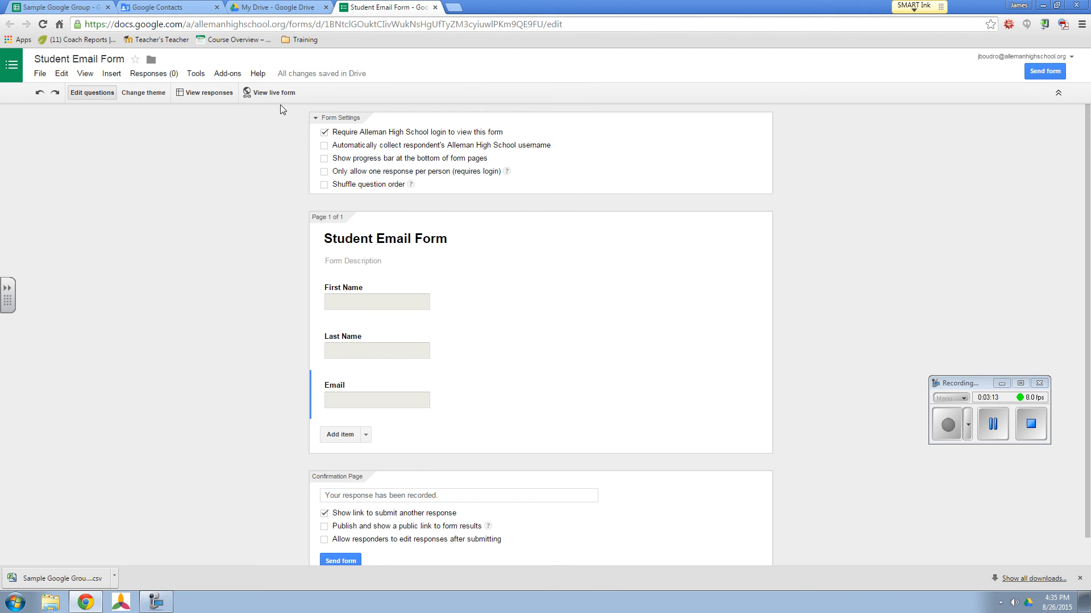
Show the form's share link as a short URL in the Send form options, and close them.
click(40, 74)
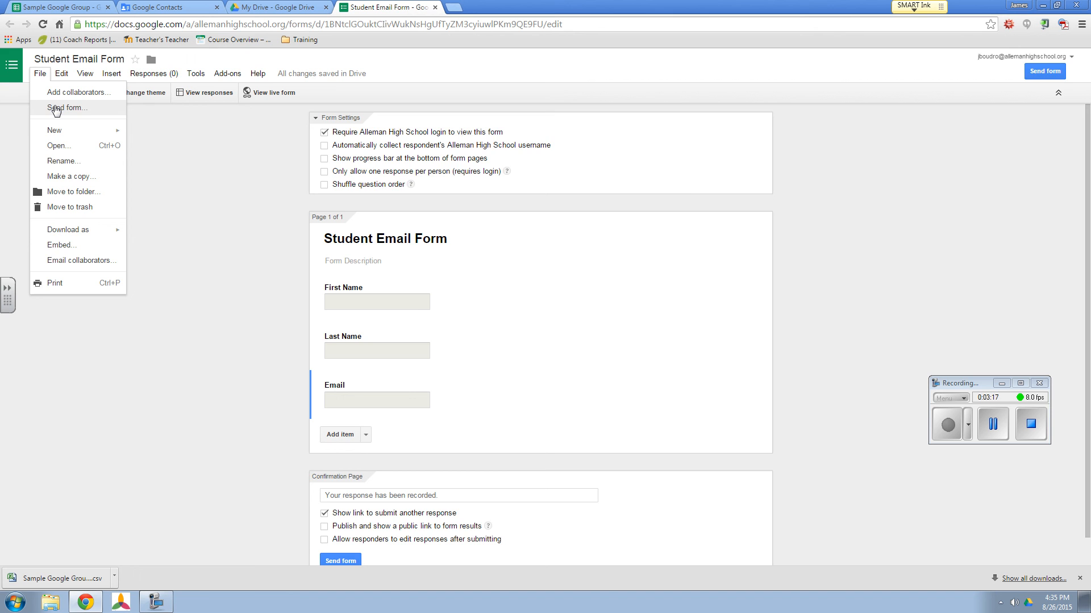
click(57, 107)
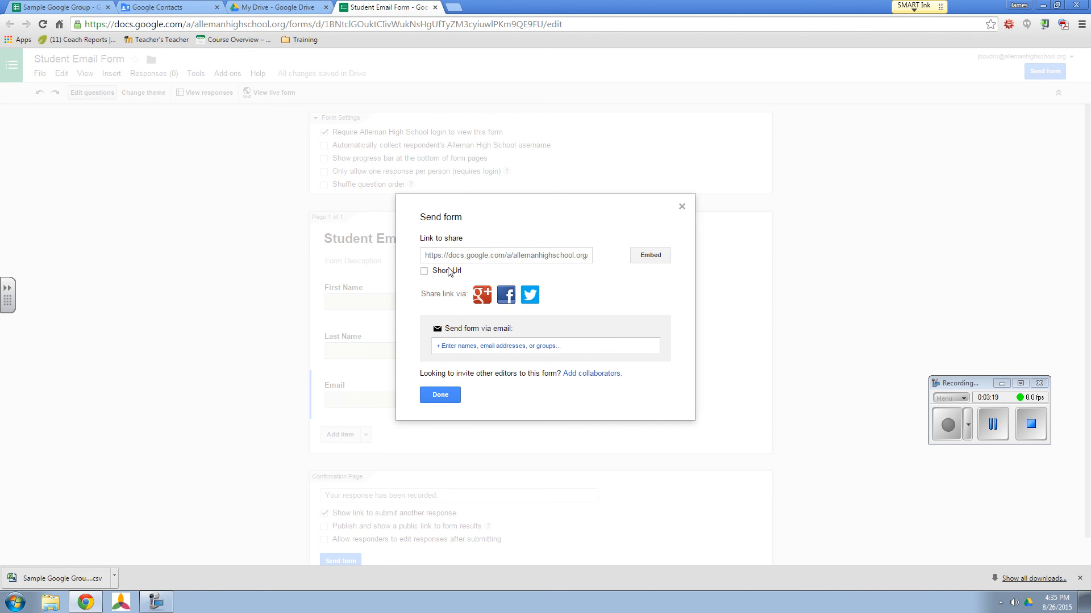
click(424, 272)
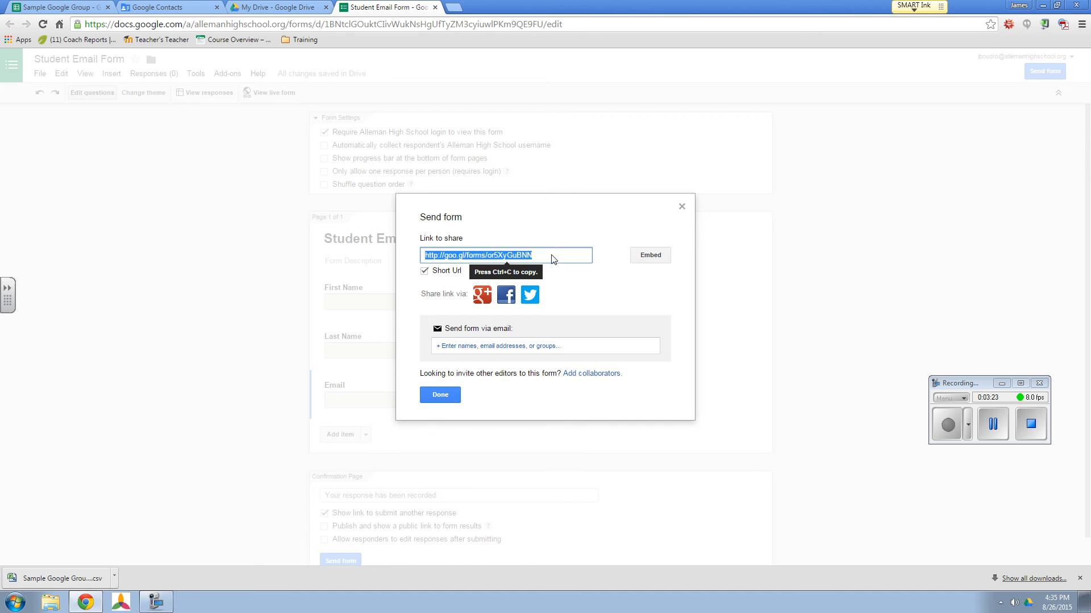
click(262, 271)
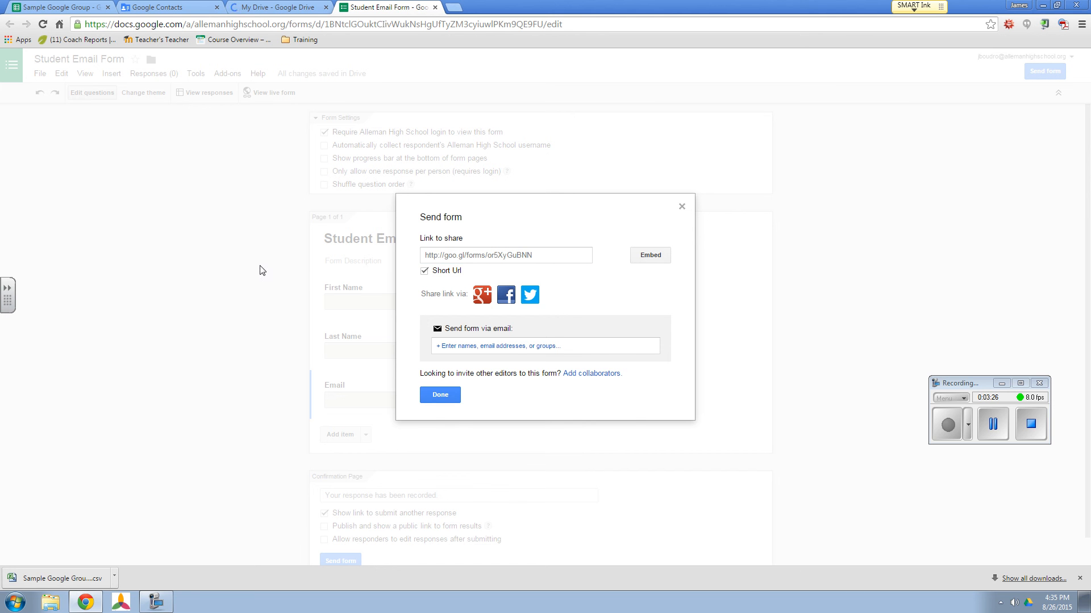
click(682, 206)
Open the "Student Email Form (Responses)" spreadsheet from the recent files in Google Drive.
click(270, 7)
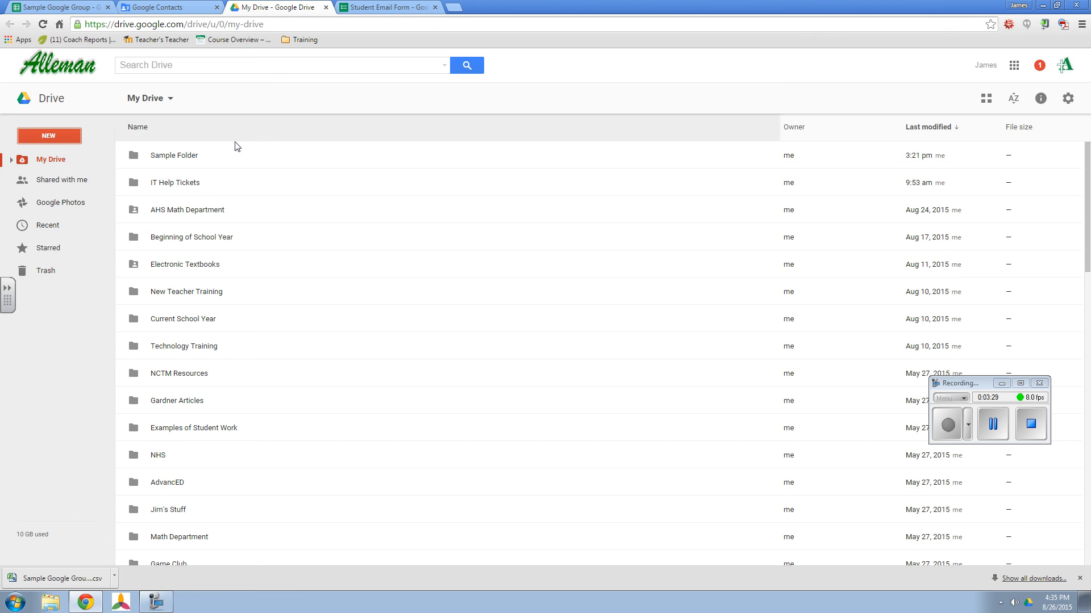
click(57, 226)
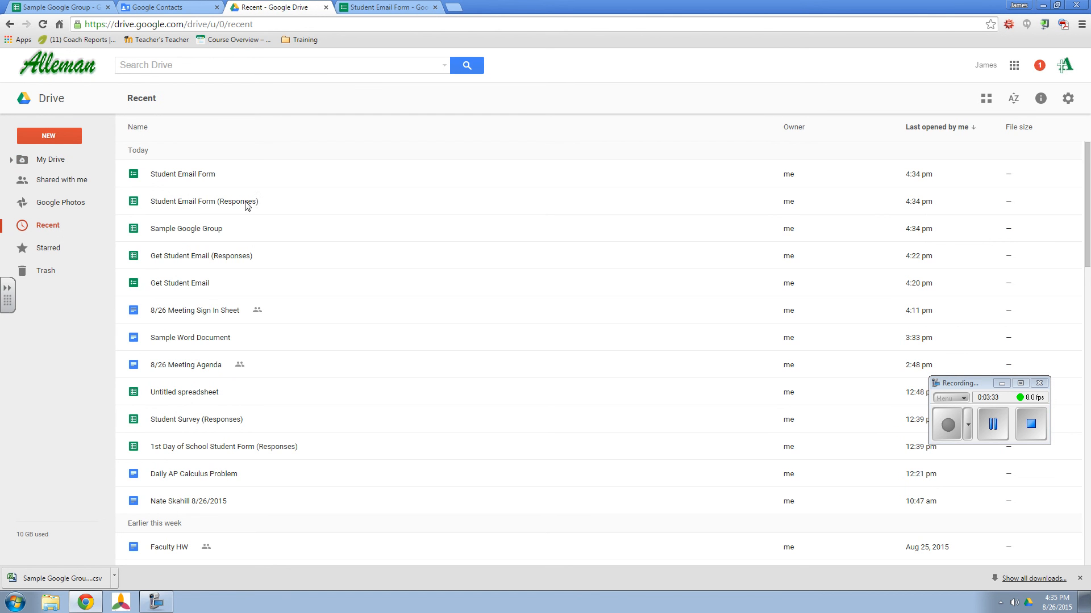
double_click(245, 205)
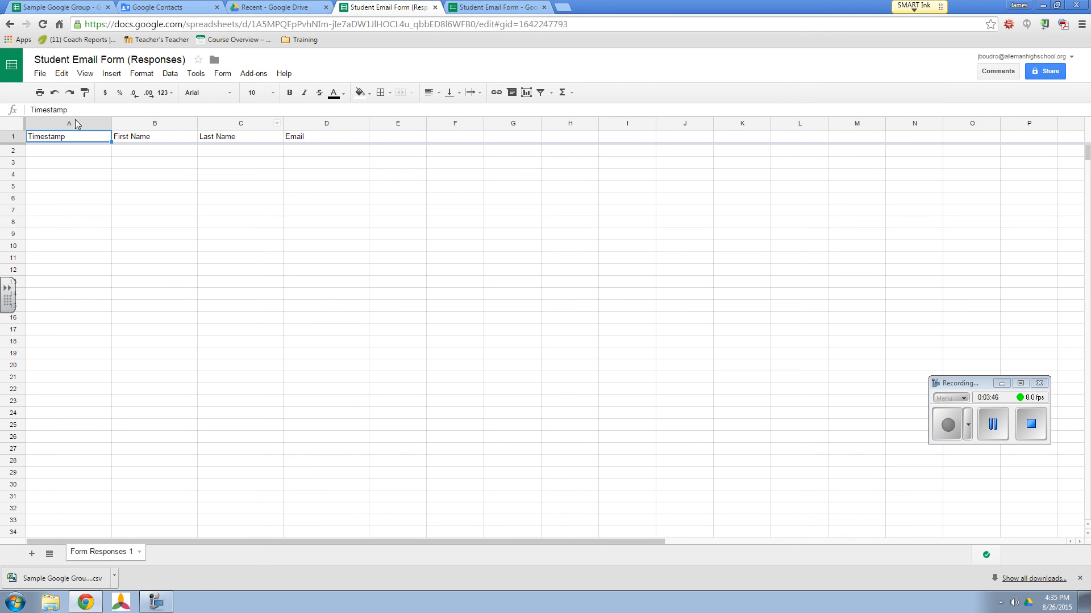
Look at the download formats available for the responses spreadsheet without downloading it.
click(40, 73)
mouse_move(69, 269)
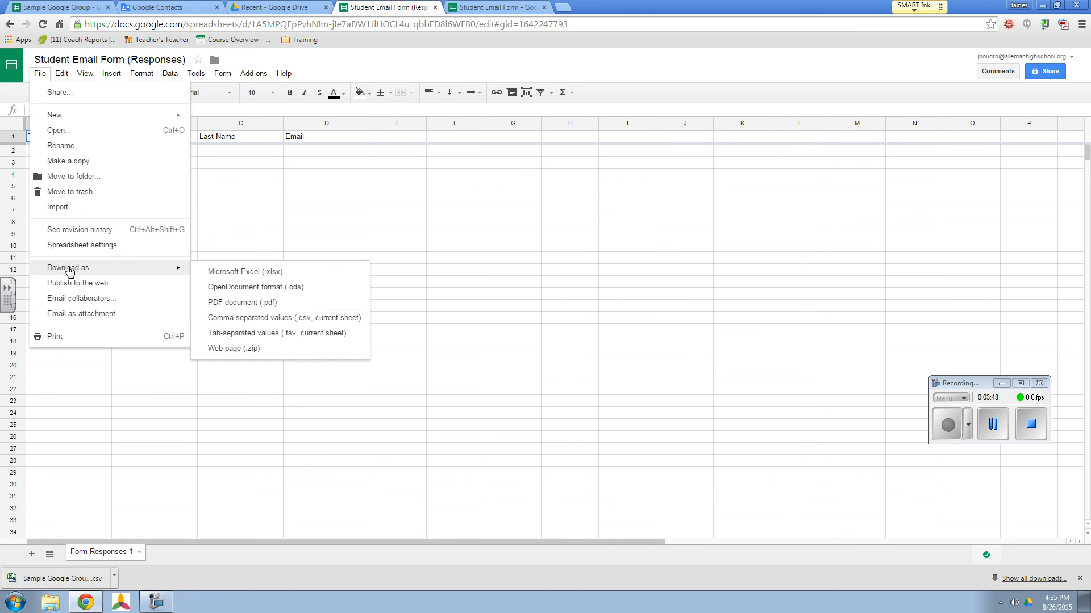
click(298, 227)
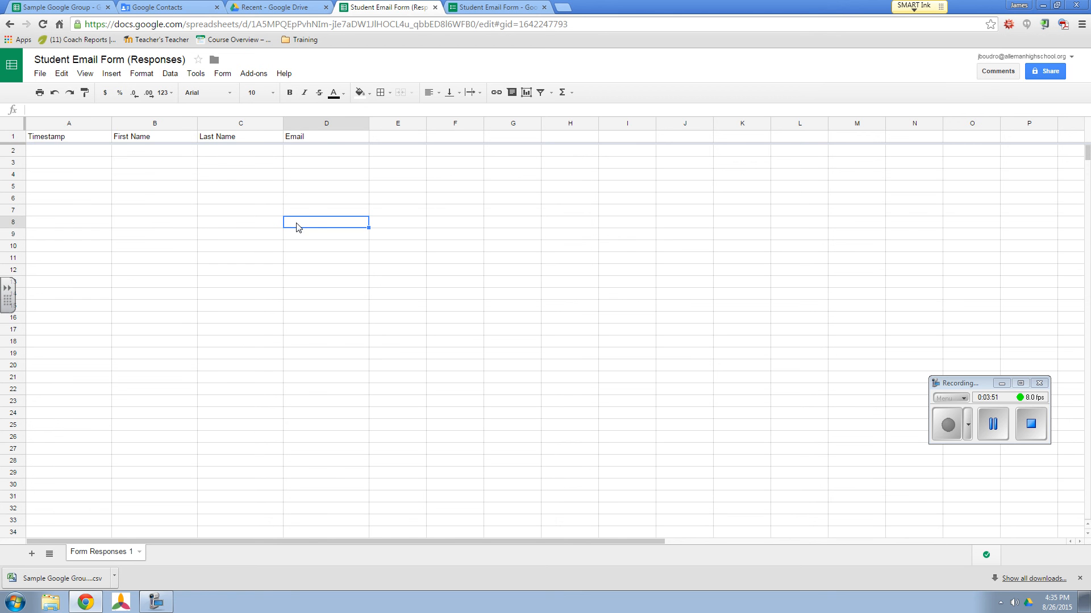
Return to Google Drive's recent files and open the "Get Student Email (Responses)" spreadsheet.
click(279, 6)
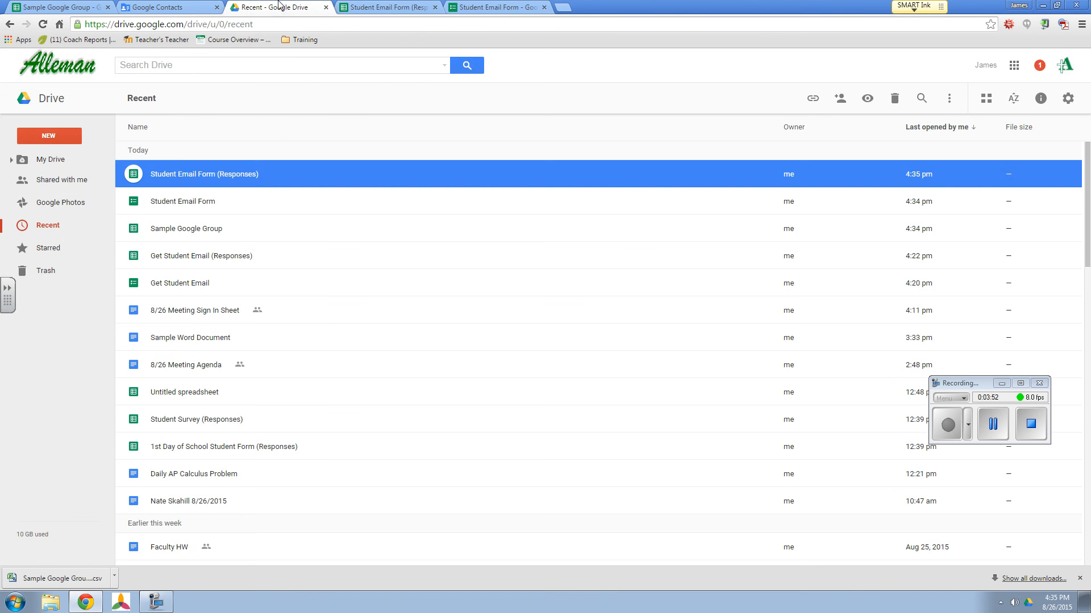
click(251, 251)
double_click(252, 254)
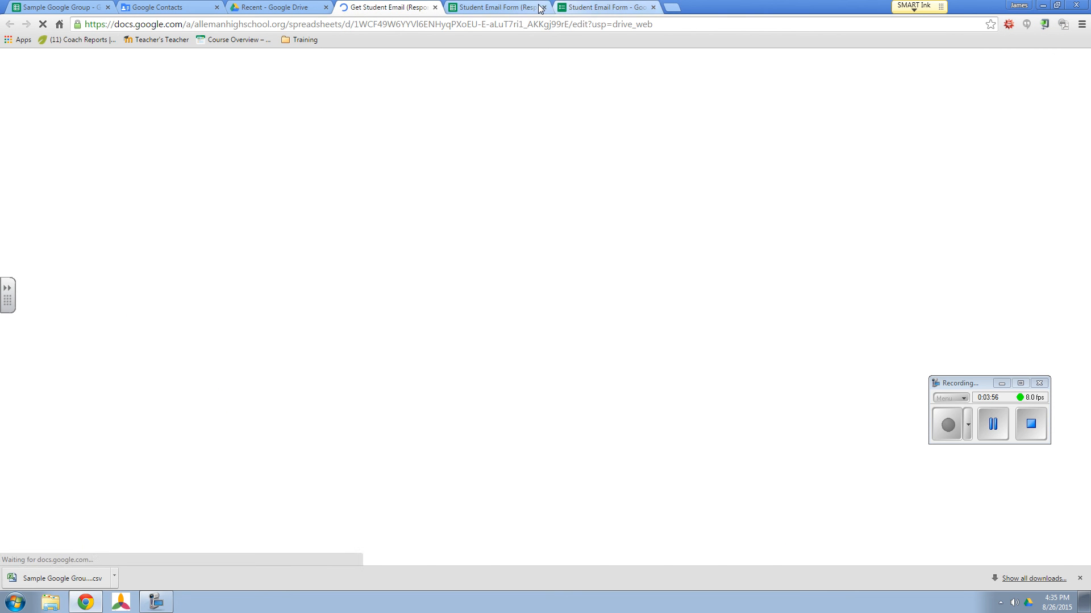